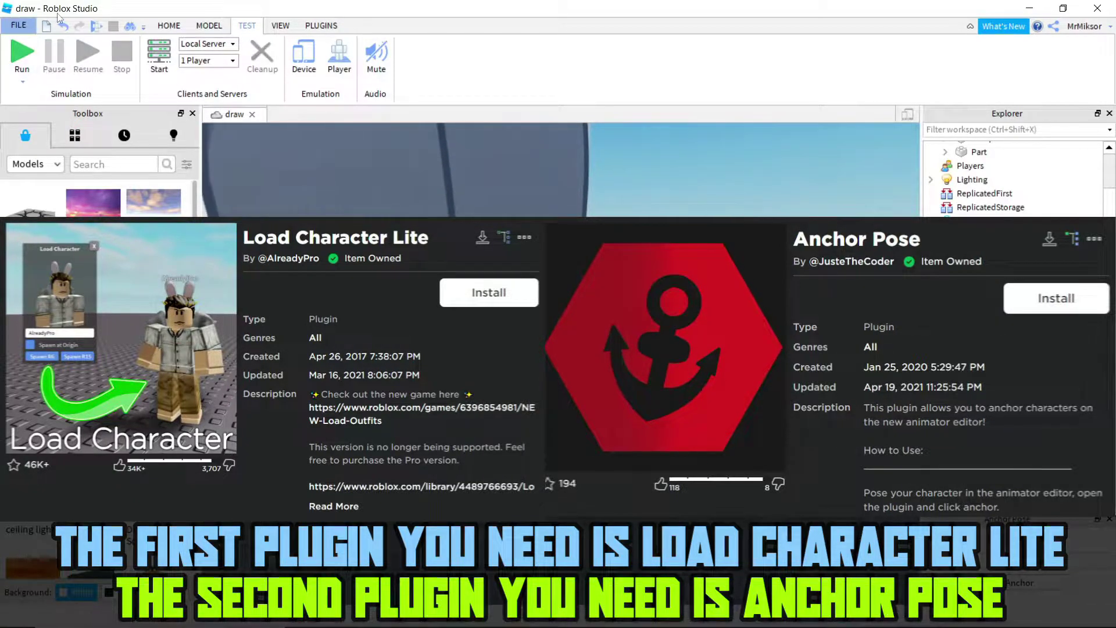
Show the Plugins ribbon tab with Load Character Lite and Anchor Pose installed.
left_click(323, 27)
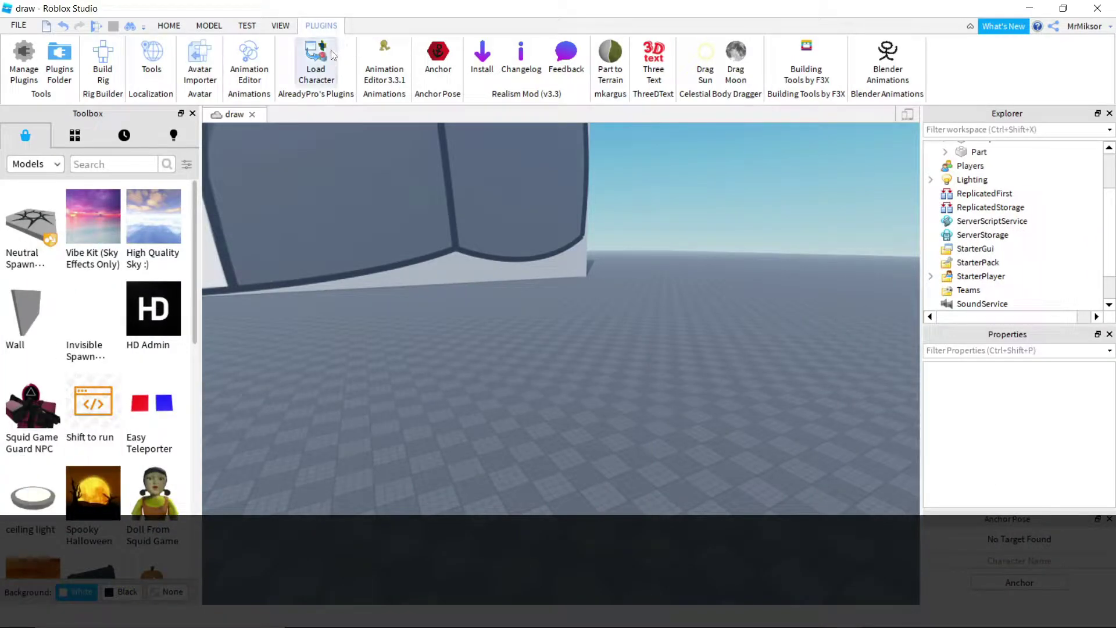
Open the Load Character plugin and enter the avatar's username.
left_click(316, 59)
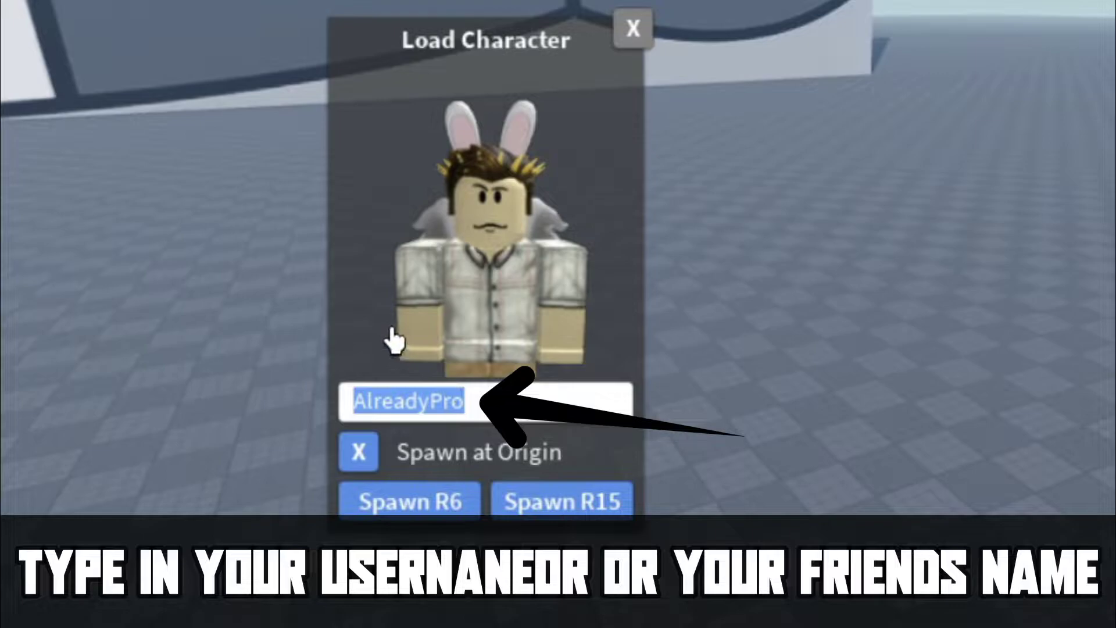
type("MrMi")
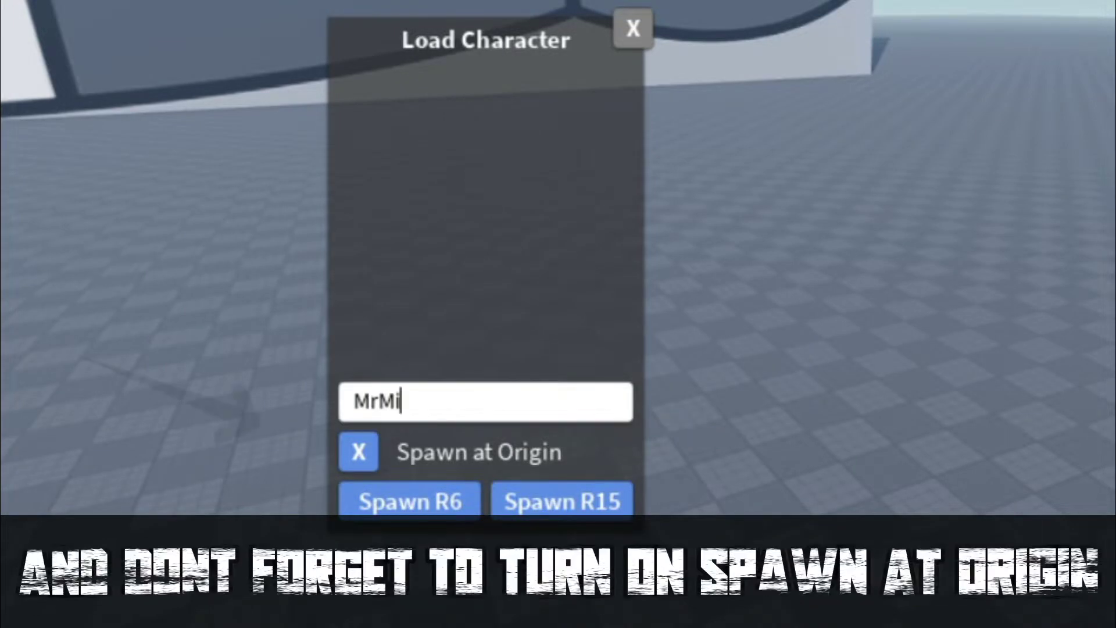
type("ksor")
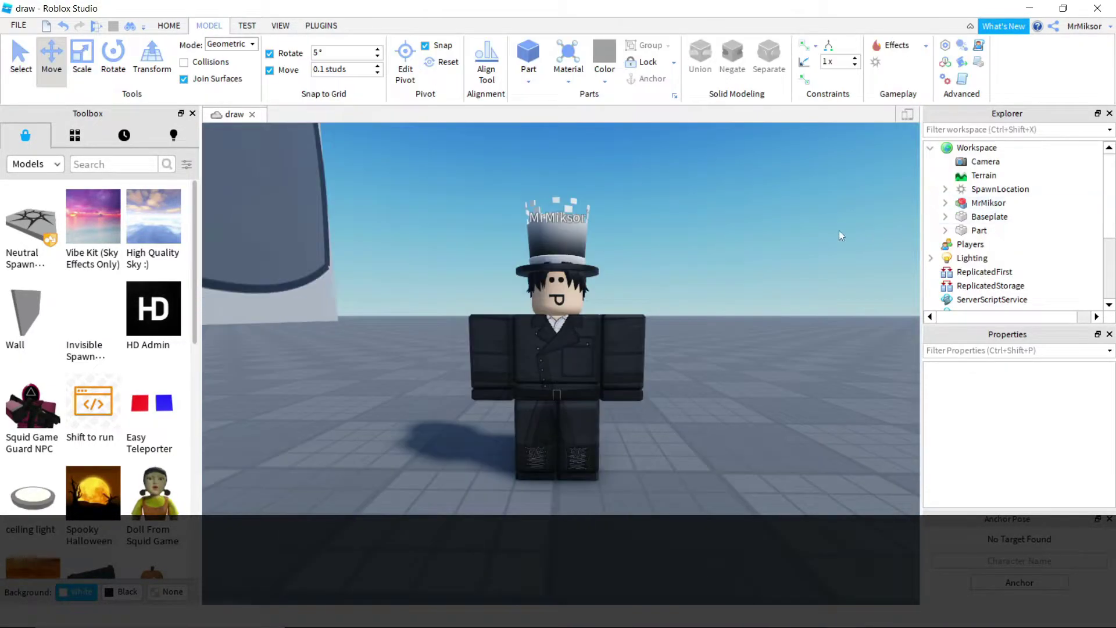
Create a new animation clip for the avatar with tracks for all body parts.
left_click(319, 24)
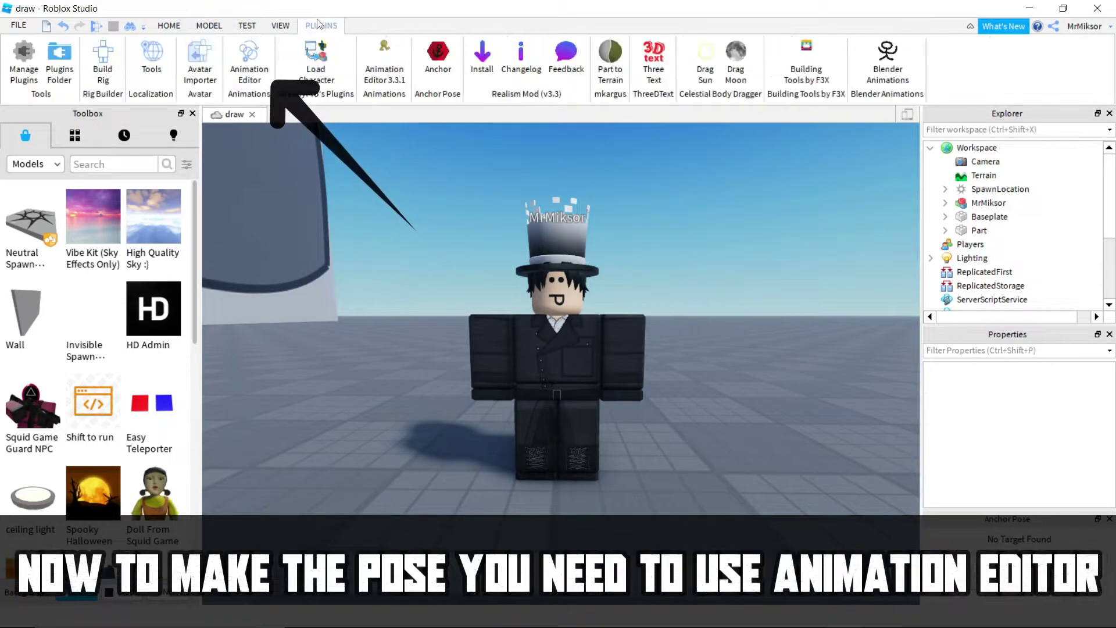
left_click(238, 70)
left_click(523, 263)
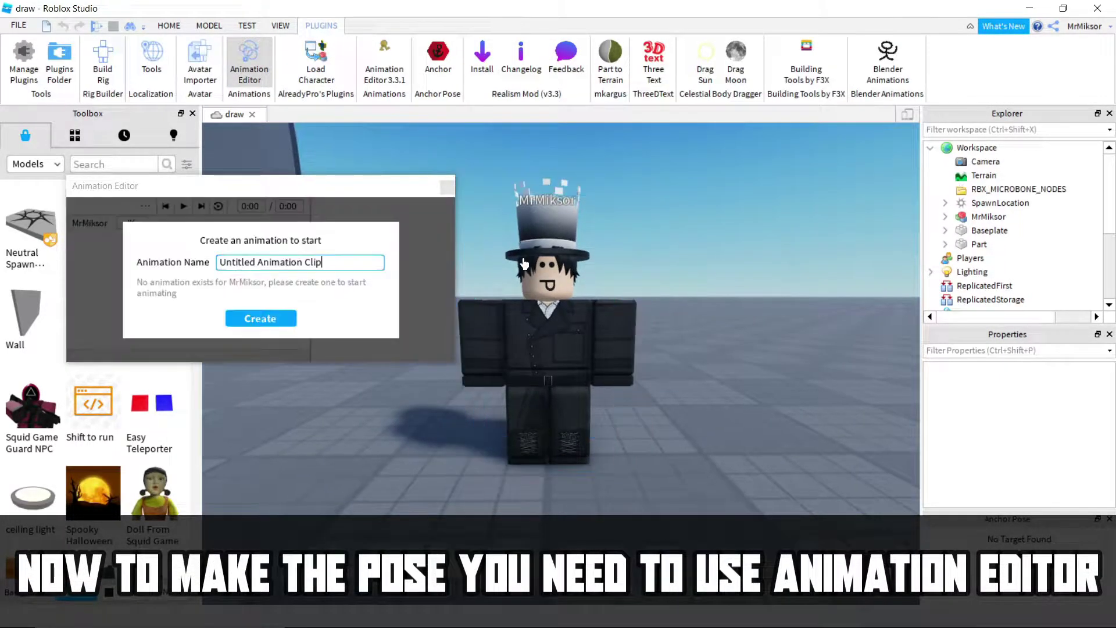
left_click_drag(360, 197, 298, 23)
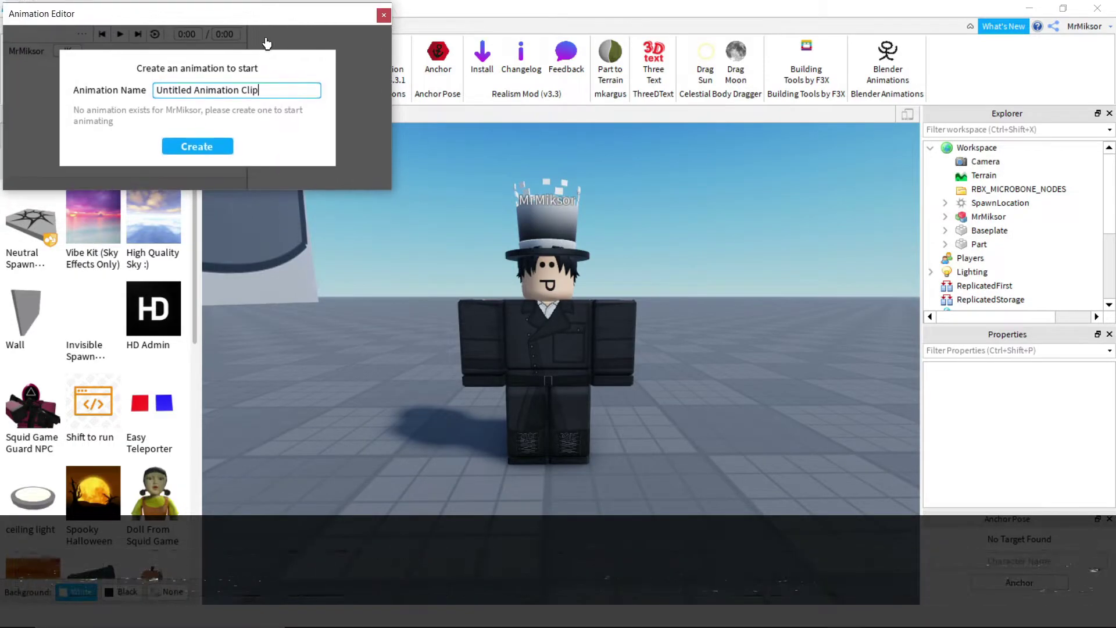
left_click(179, 150)
left_click(235, 52)
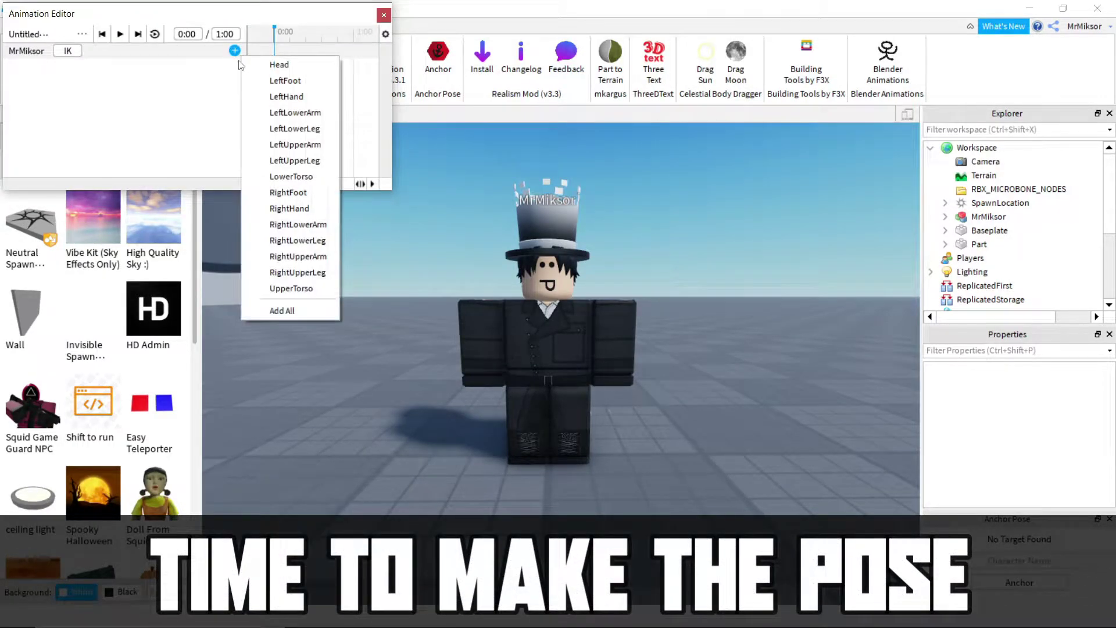
left_click(278, 313)
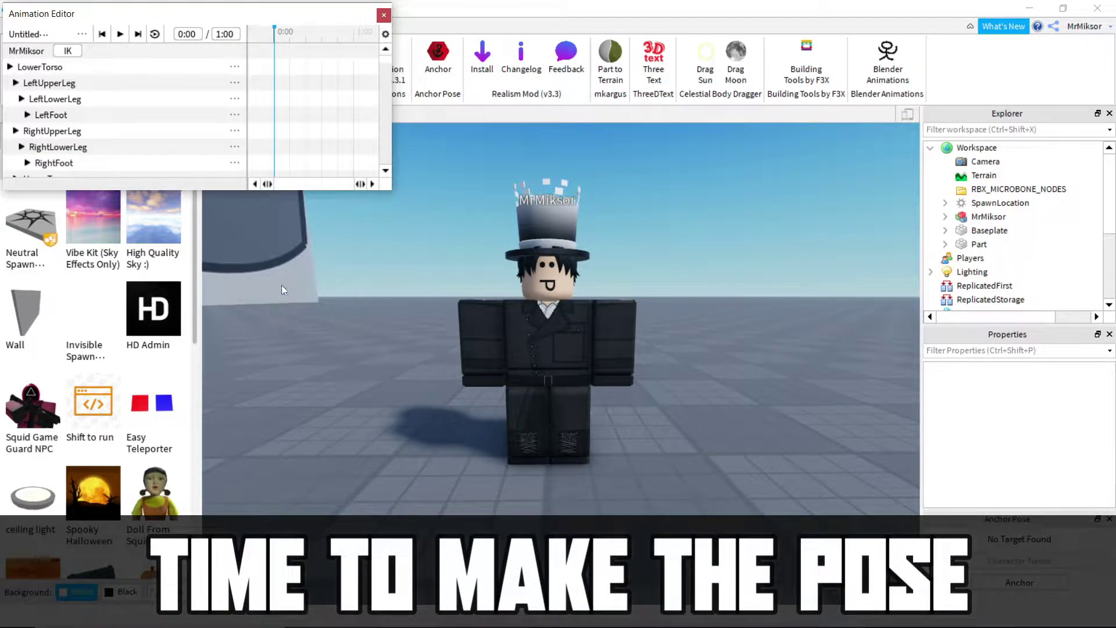
Rotate both of the avatar's arms into a new pose.
left_click(480, 288)
left_click_drag(497, 170, 512, 171)
left_click(617, 338)
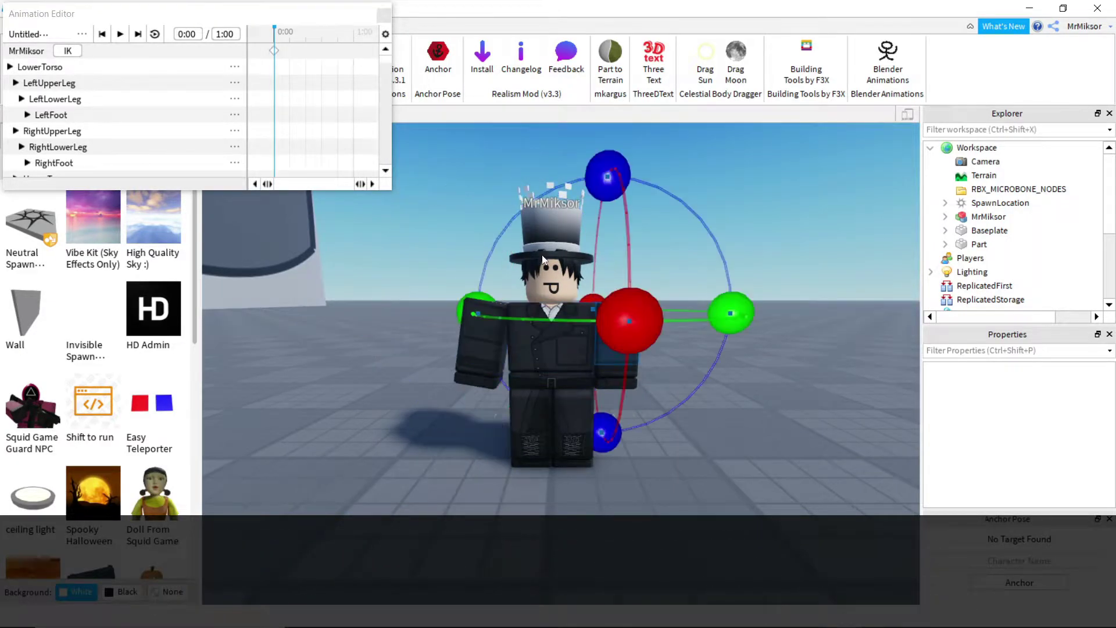
left_click_drag(606, 159, 582, 170)
right_click_drag(581, 170, 643, 217)
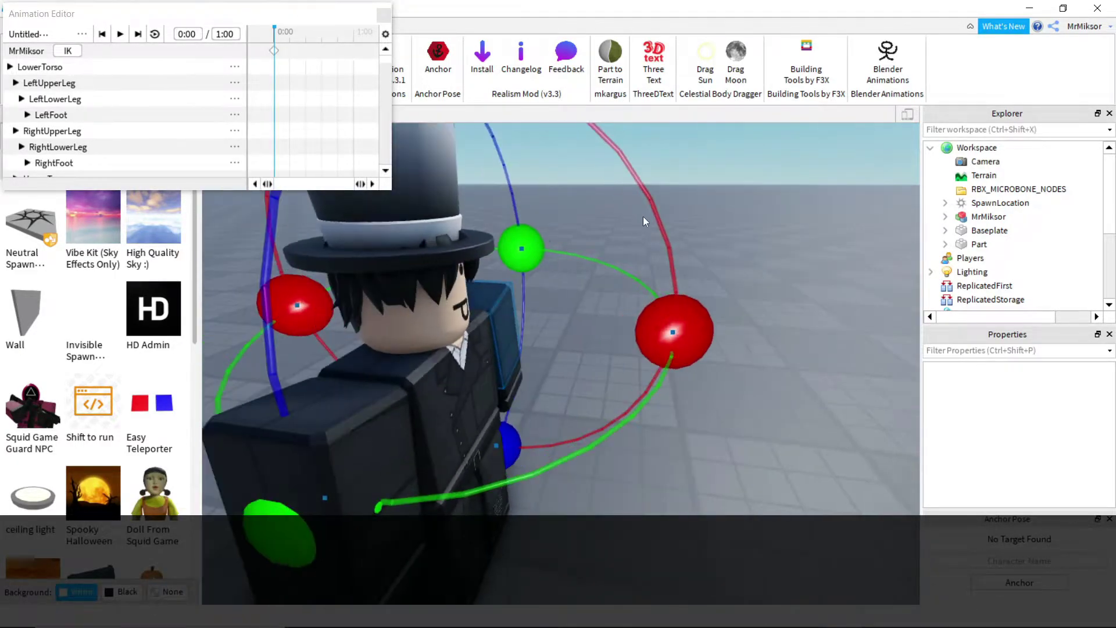
right_click_drag(530, 246, 499, 253)
scroll(498, 241, "down", 3)
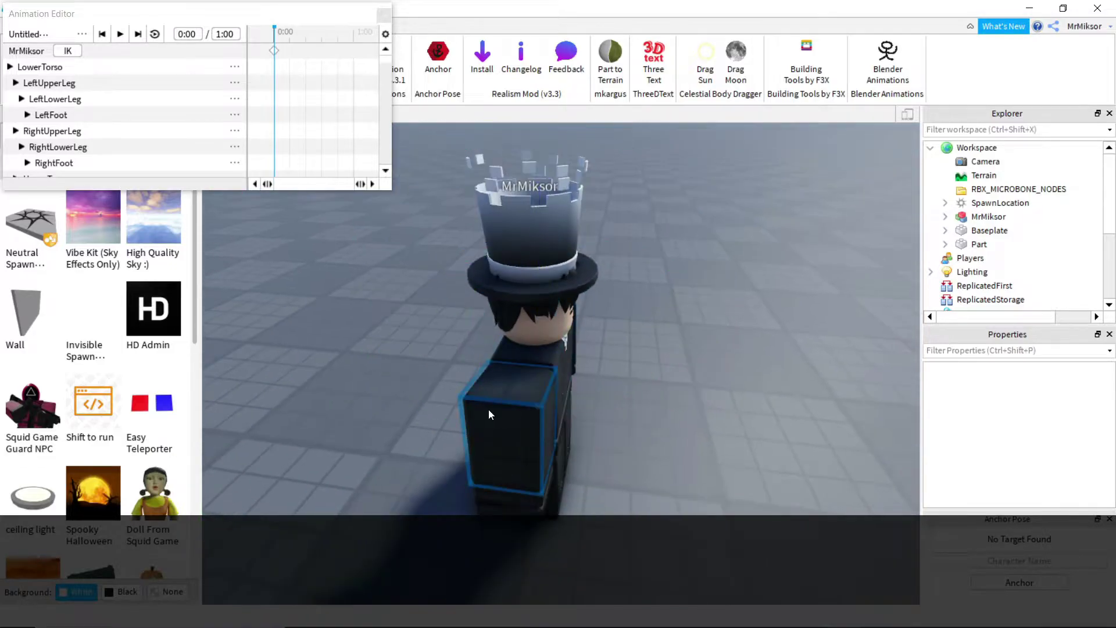
Rotate the avatar's right upper leg outward.
mouse_move(393, 551)
right_mouse_down()
mouse_move(757, 435)
mouse_move(708, 485)
mouse_move(566, 417)
right_mouse_up()
left_click_drag(565, 417, 634, 406)
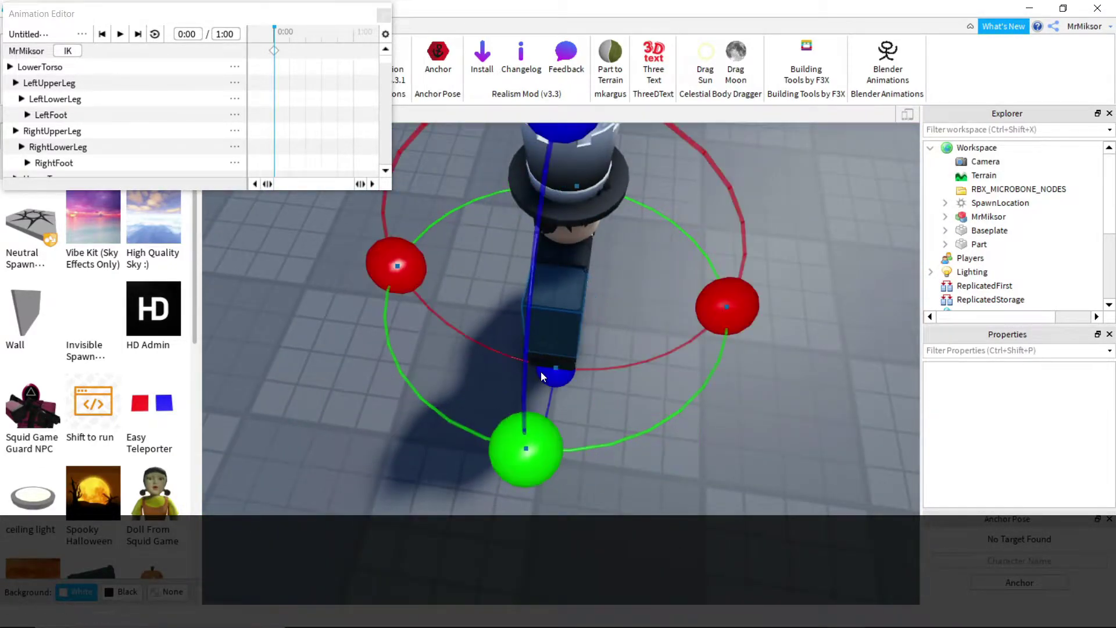
right_click_drag(541, 372, 568, 366)
scroll(568, 366, "down", 3)
left_click(624, 367)
left_click(636, 417)
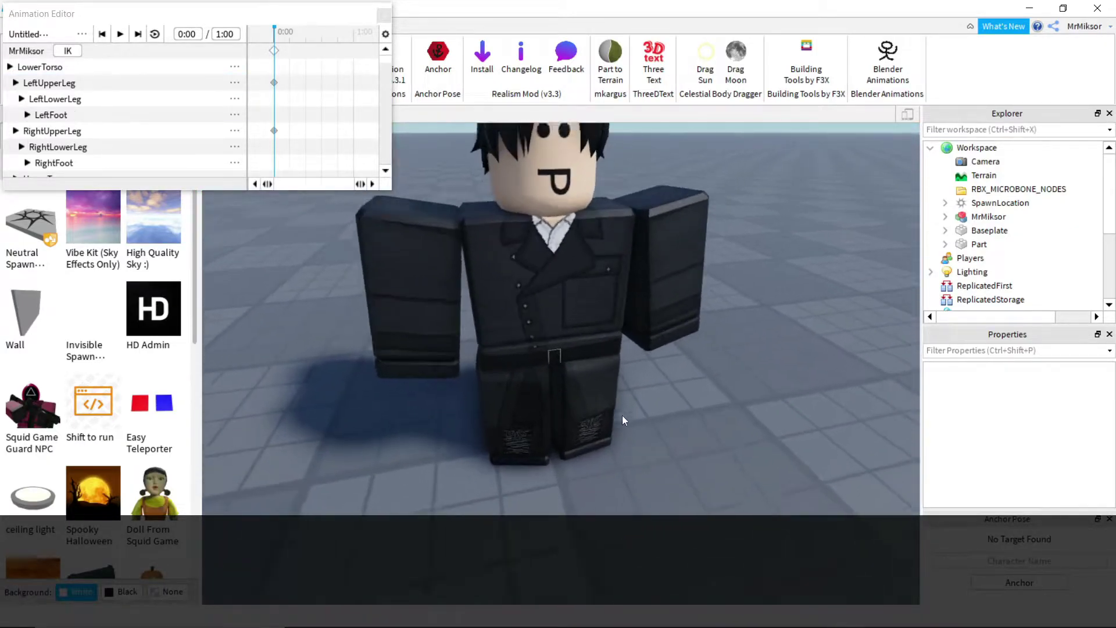
Rotate the avatar's left upper leg into the pose.
scroll(621, 415, "up", 3)
left_click(549, 357)
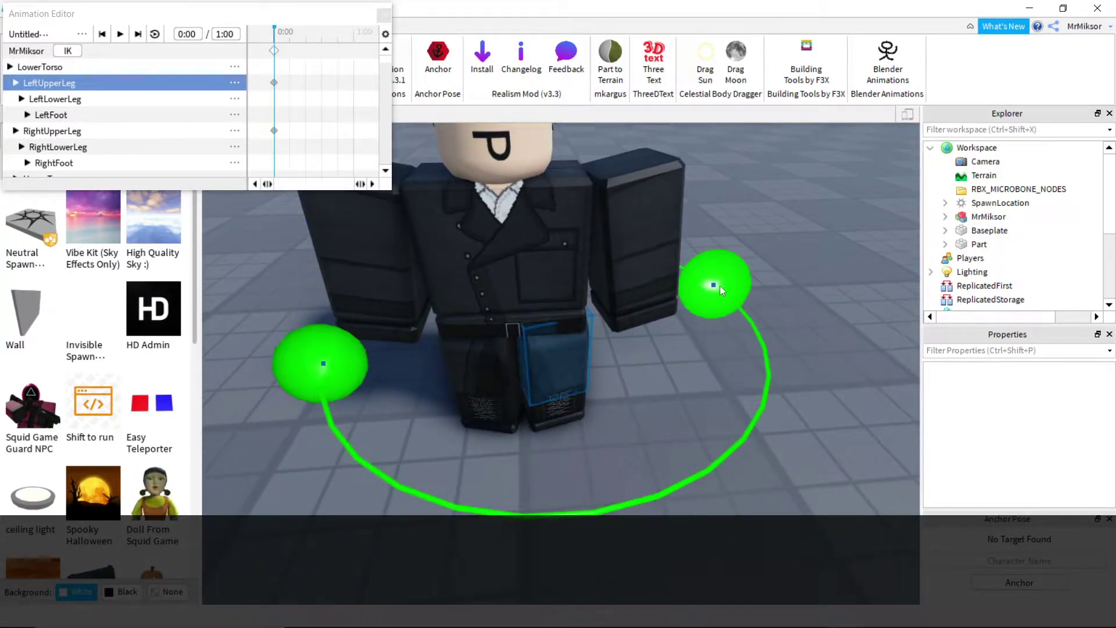
scroll(685, 365, "up", 3)
left_click(686, 365)
mouse_move(670, 238)
right_mouse_down()
mouse_move(596, 355)
mouse_move(438, 376)
mouse_move(760, 291)
right_mouse_up()
scroll(596, 354, "down", 3)
scroll(439, 376, "up", 3)
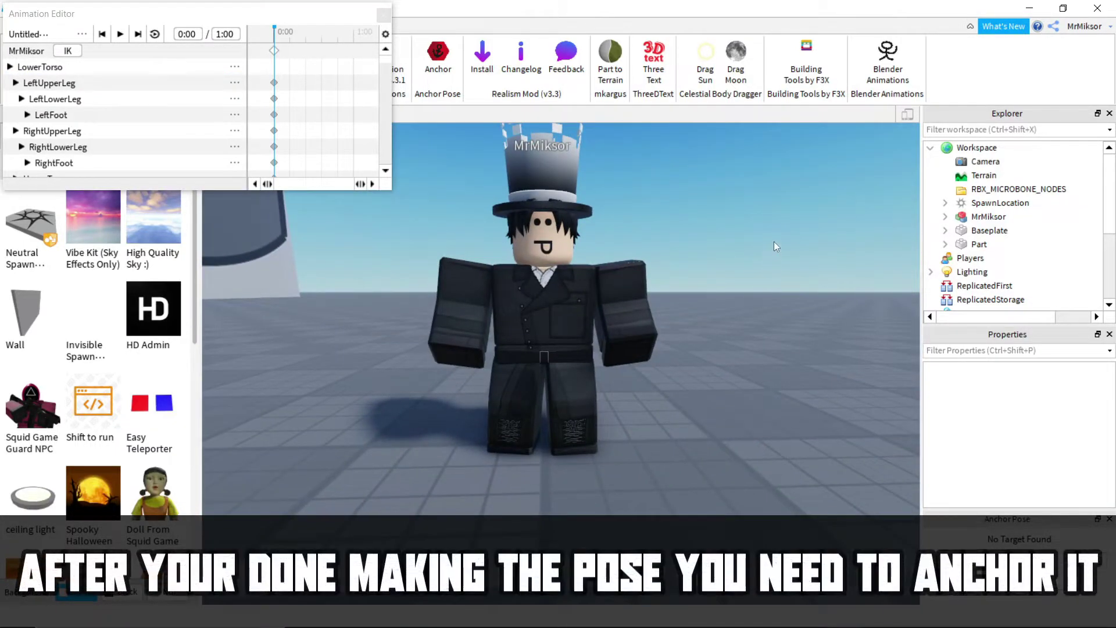
scroll(774, 238, "up", 2)
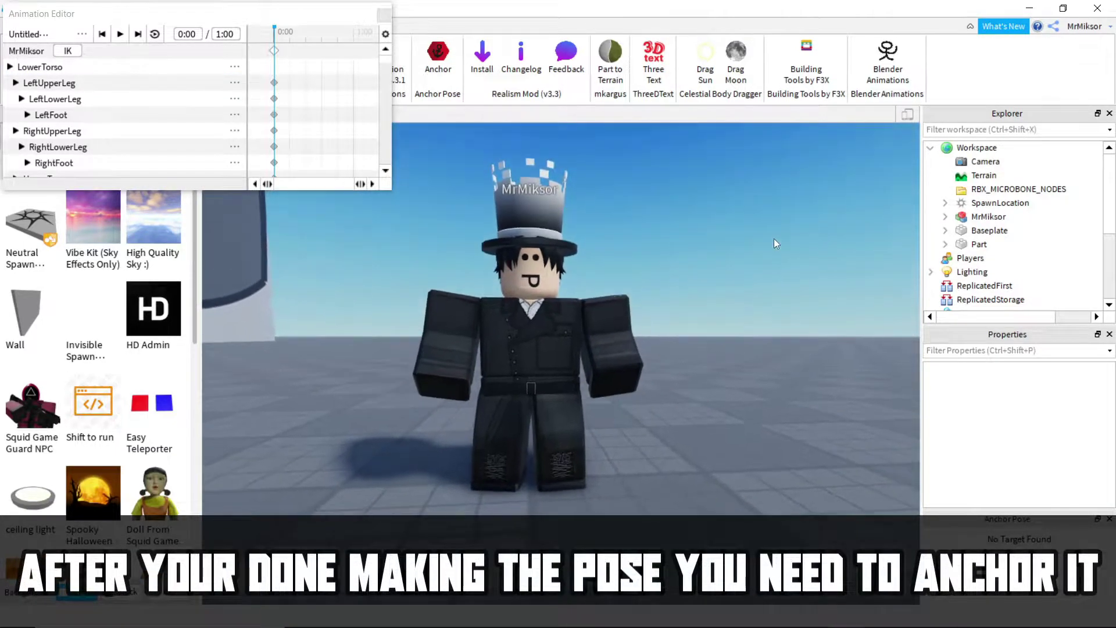
Enter the character's name in the Anchor Pose Character Name box.
scroll(768, 243, "down", 3)
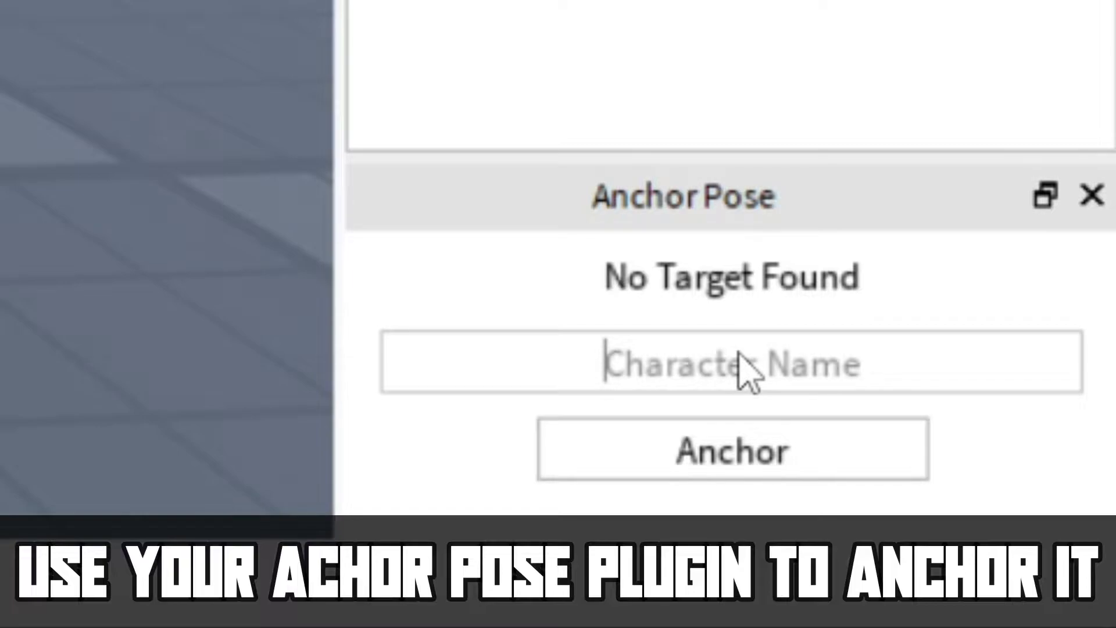
type("MrMik")
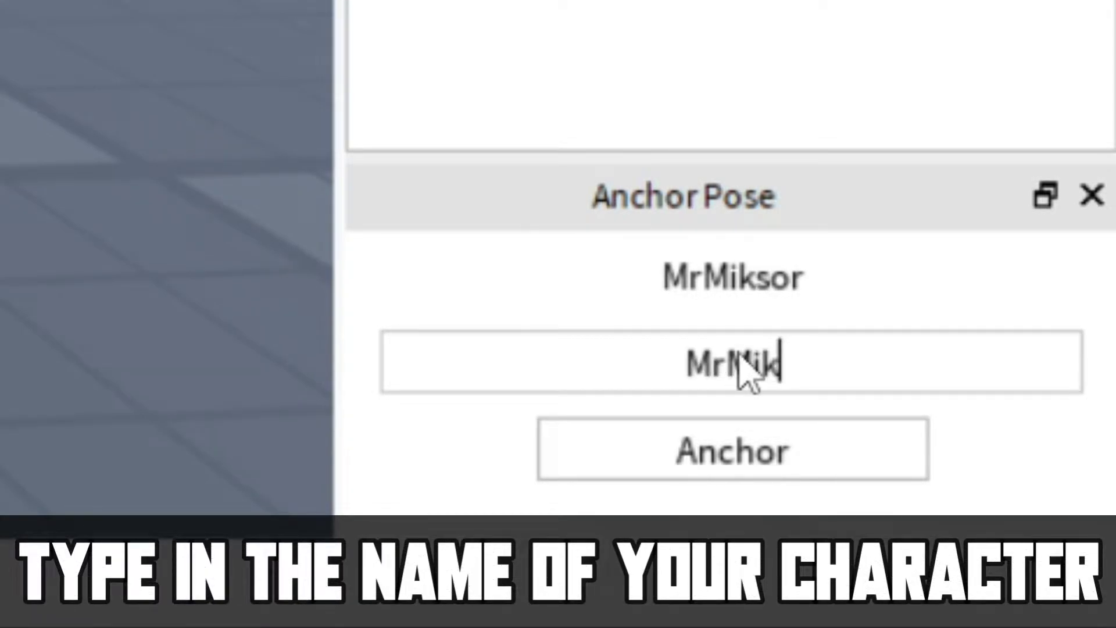
type("sor")
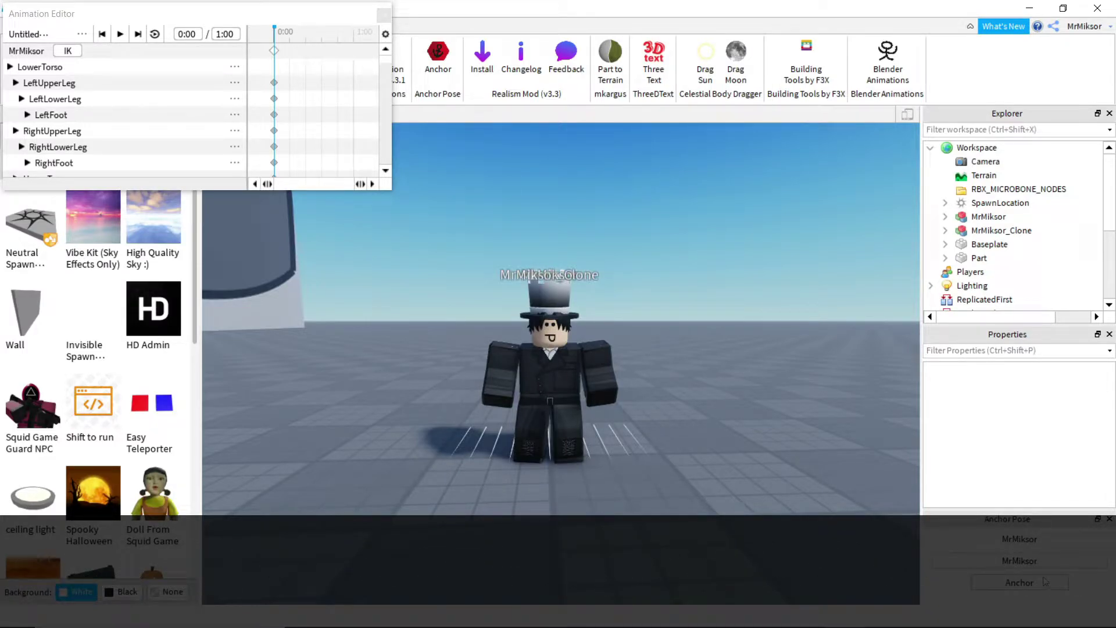
Close the Animation Editor and sink the original avatar 5 studs down.
left_click(378, 16)
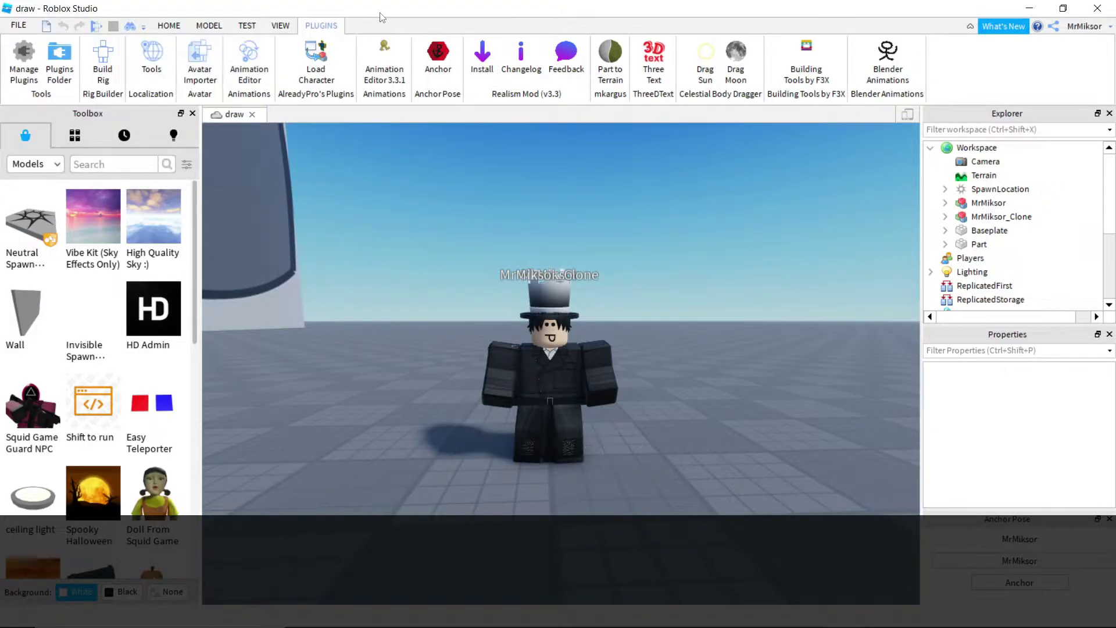
left_click(995, 207)
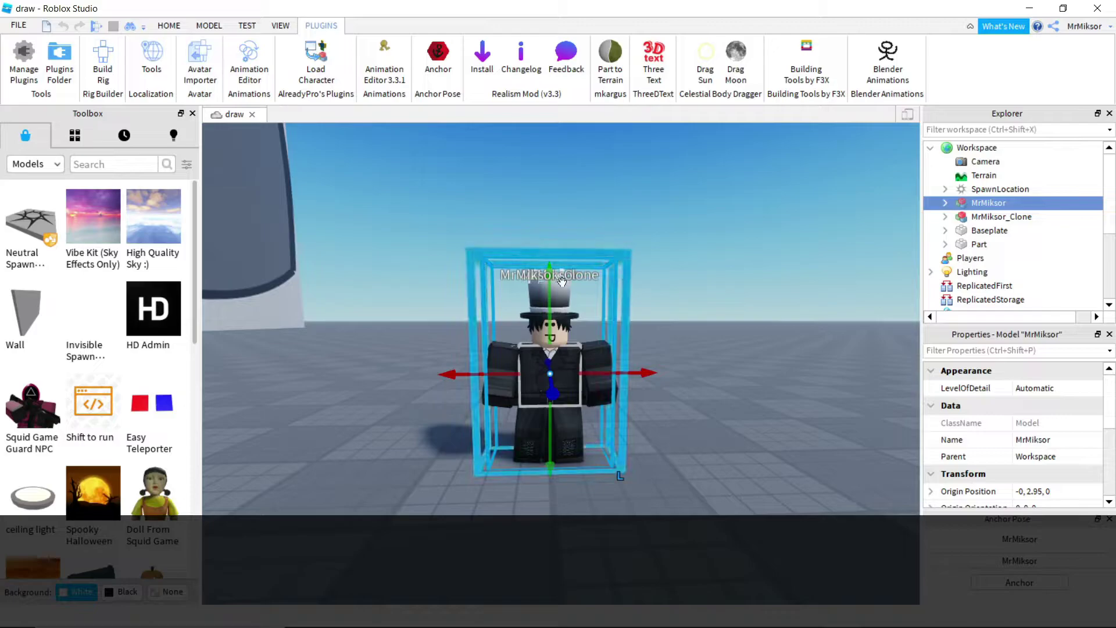
left_click_drag(554, 268, 565, 411)
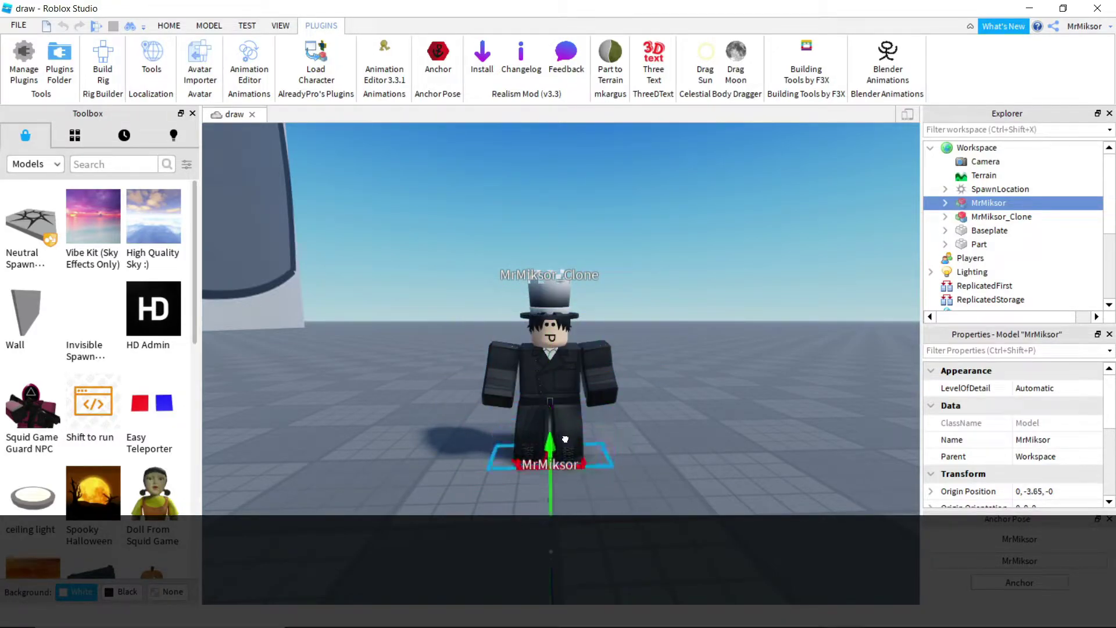
left_click(710, 373)
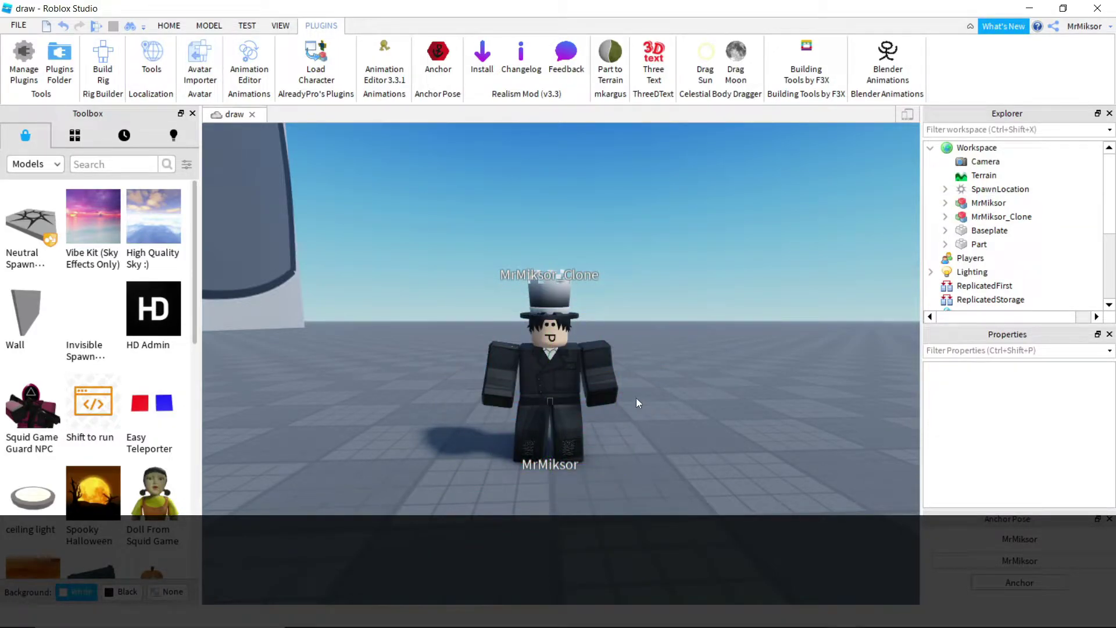
Export the cloned avatar model as an OBJ file.
left_click(593, 353)
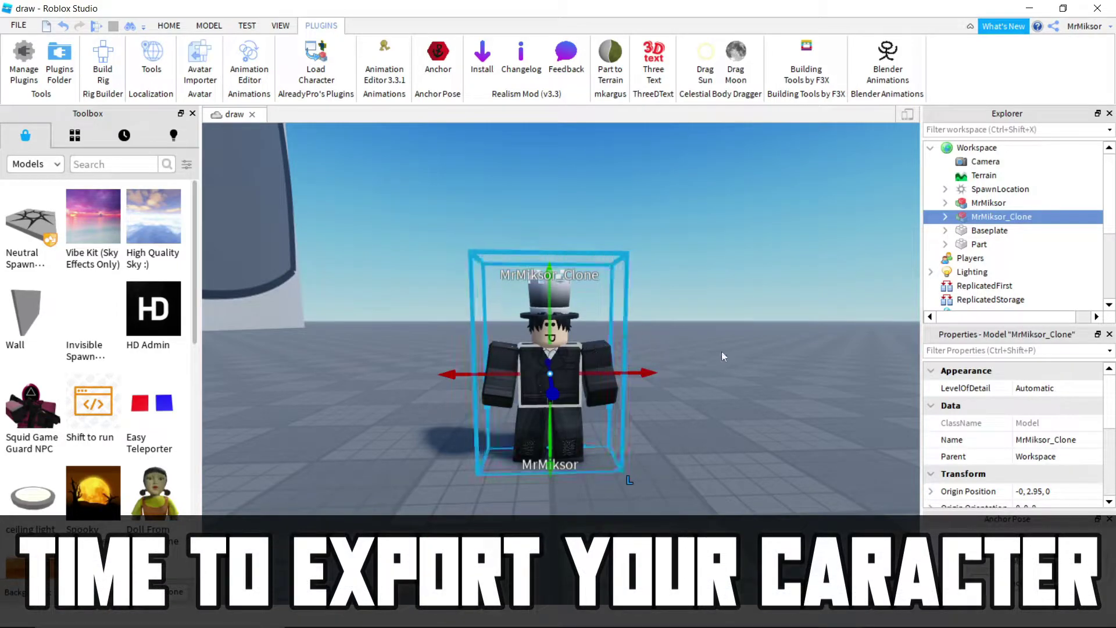
right_click(1001, 217)
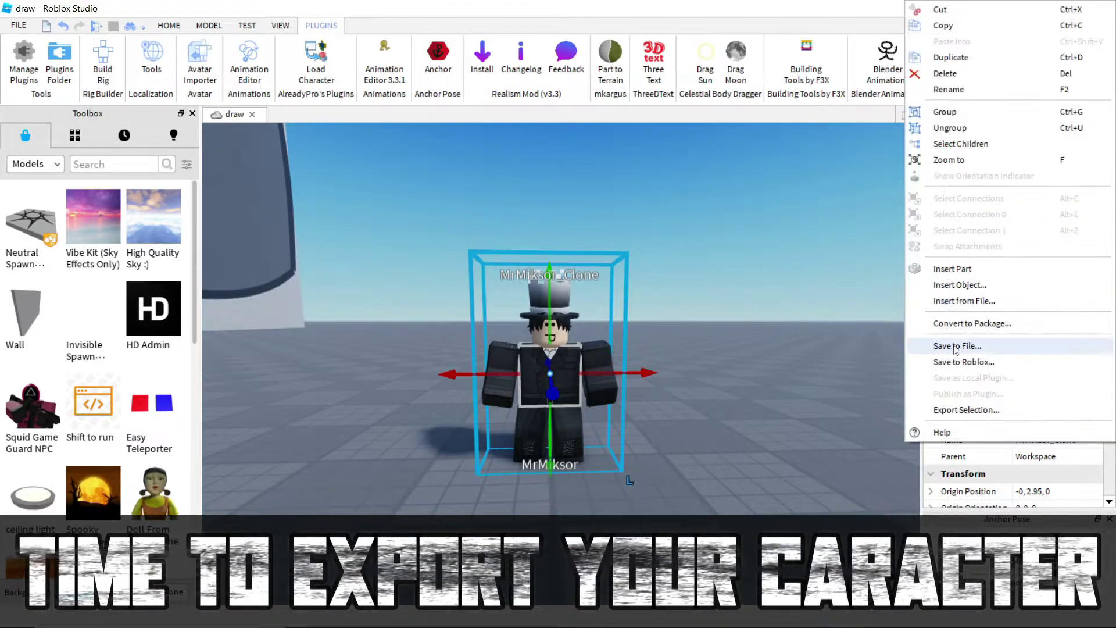
left_click(943, 411)
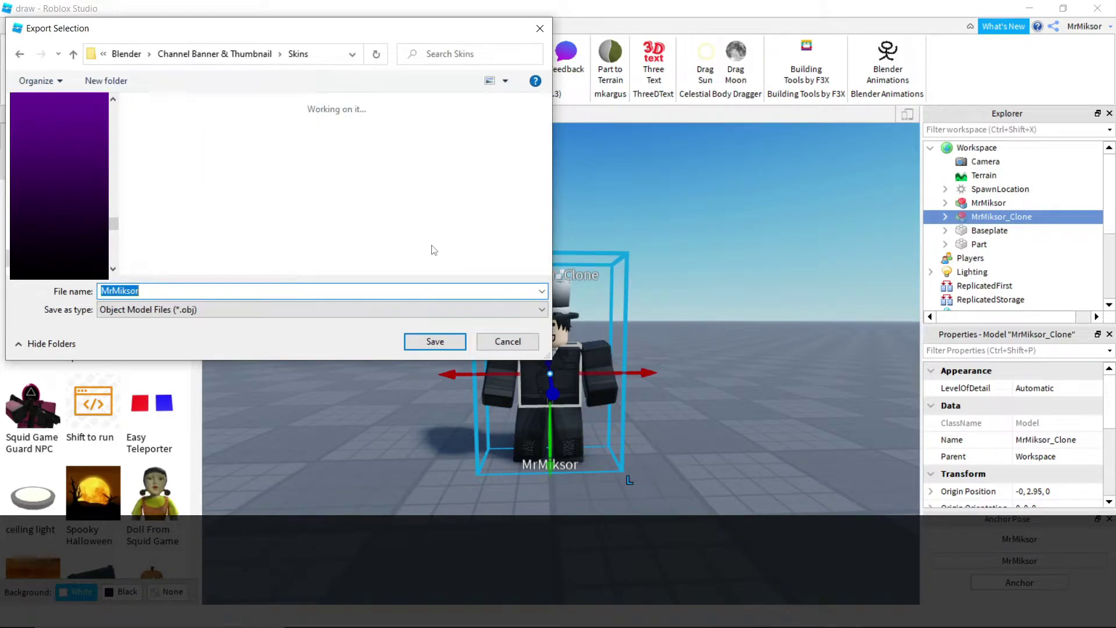
left_click(419, 339)
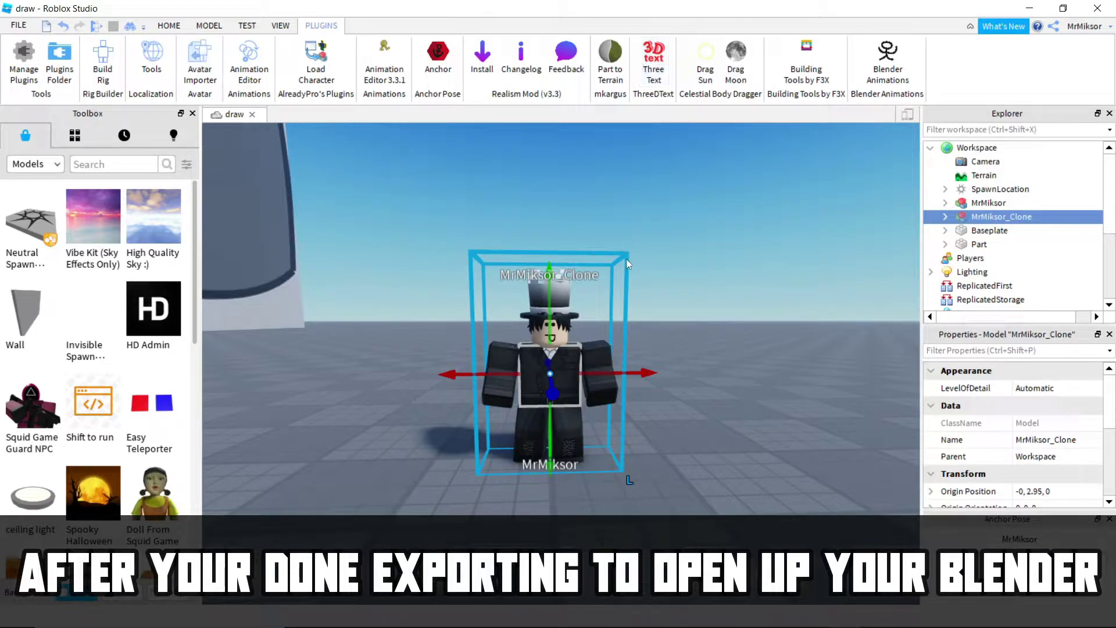
left_click(626, 258)
right_click_drag(632, 254, 628, 318)
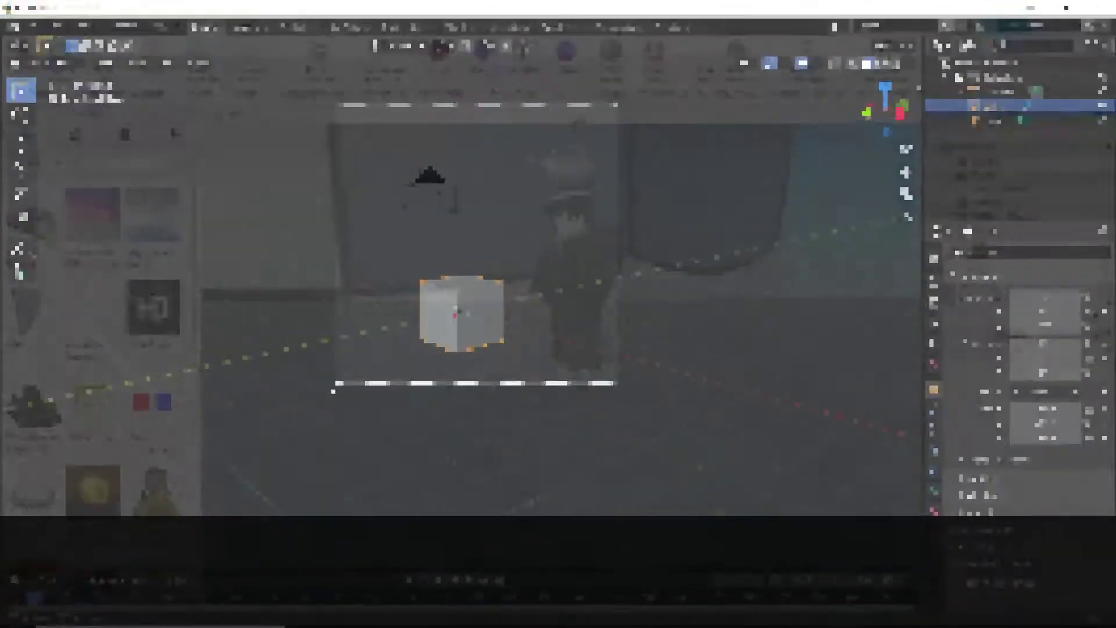
Delete Blender's default cube, camera and light.
key("Delete")
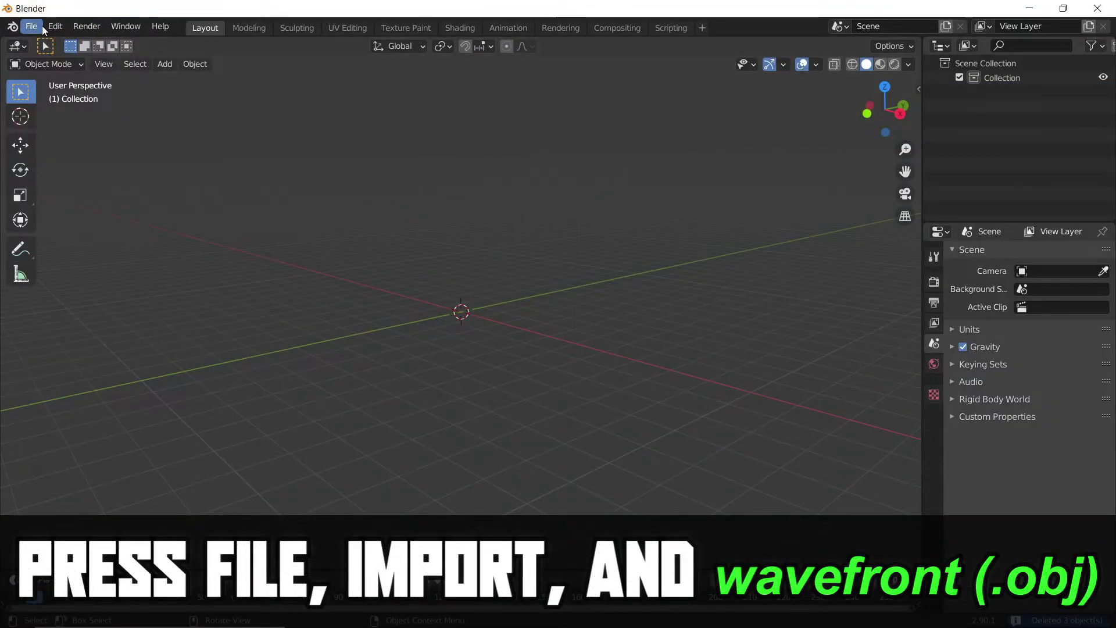
left_click(43, 29)
mouse_move(54, 222)
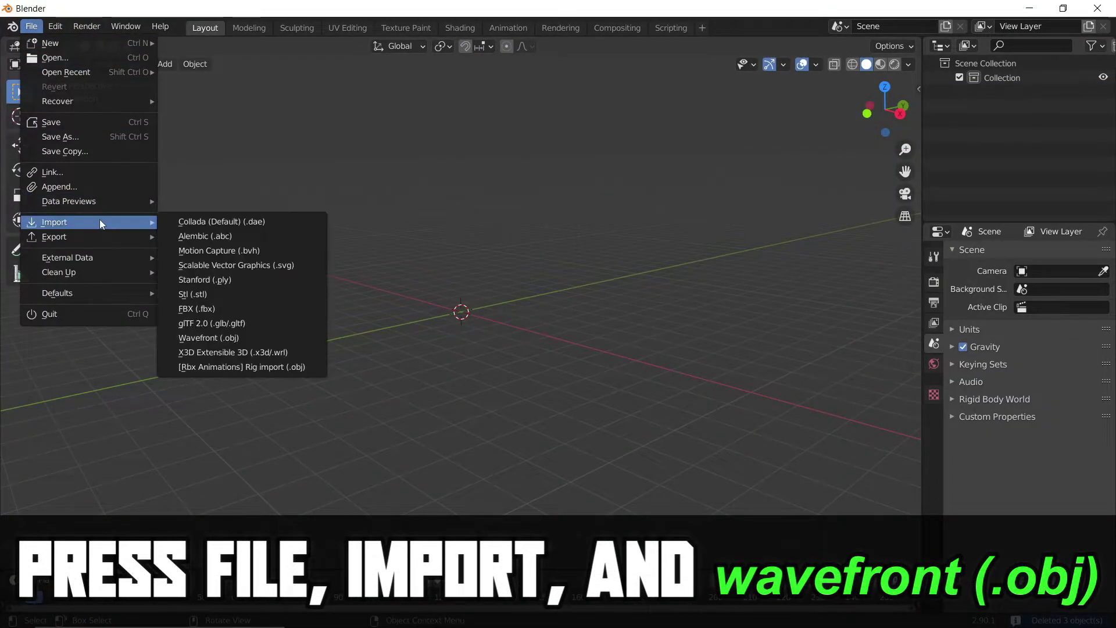
left_click(296, 337)
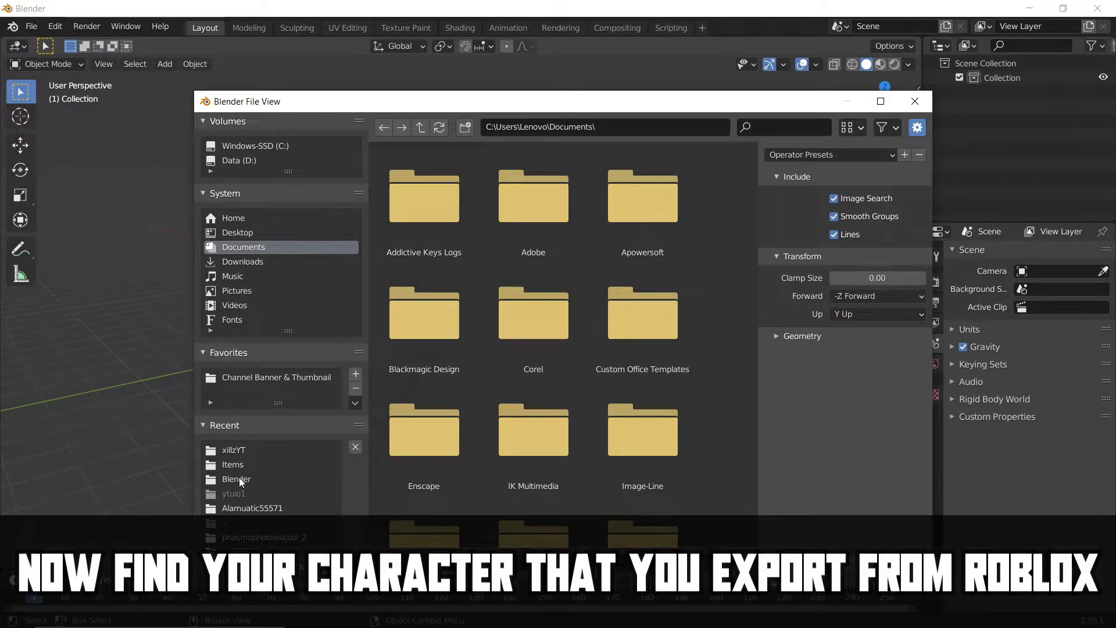
Import the avatar OBJ from Channel Banner & Thumbnail > Skins.
scroll(242, 512, "down", 1)
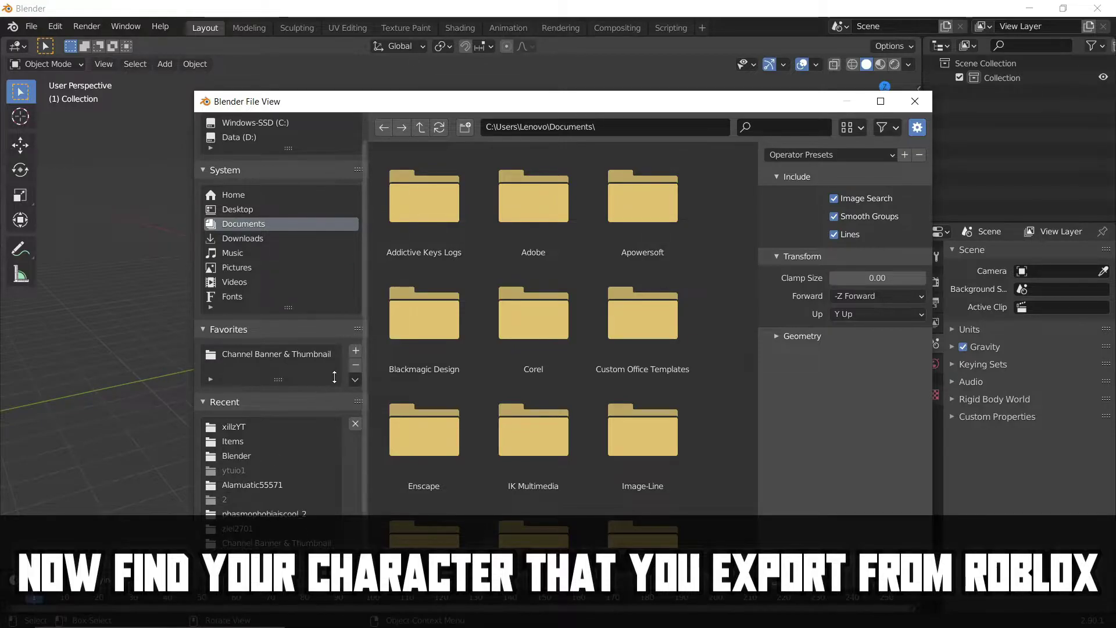
left_click(278, 455)
left_click(535, 220)
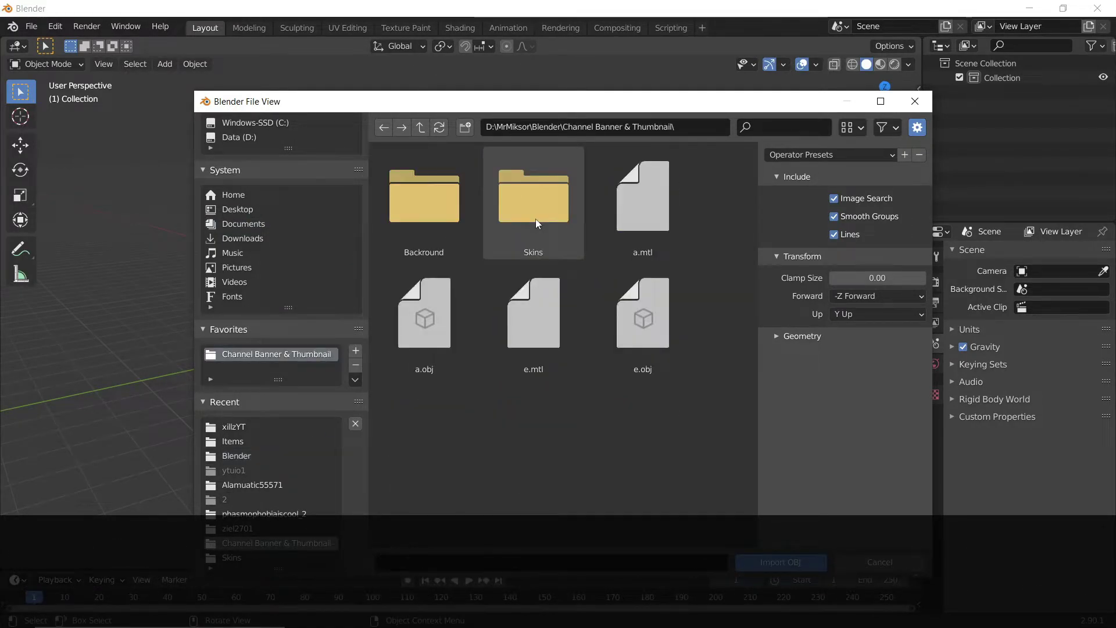
left_click(514, 189)
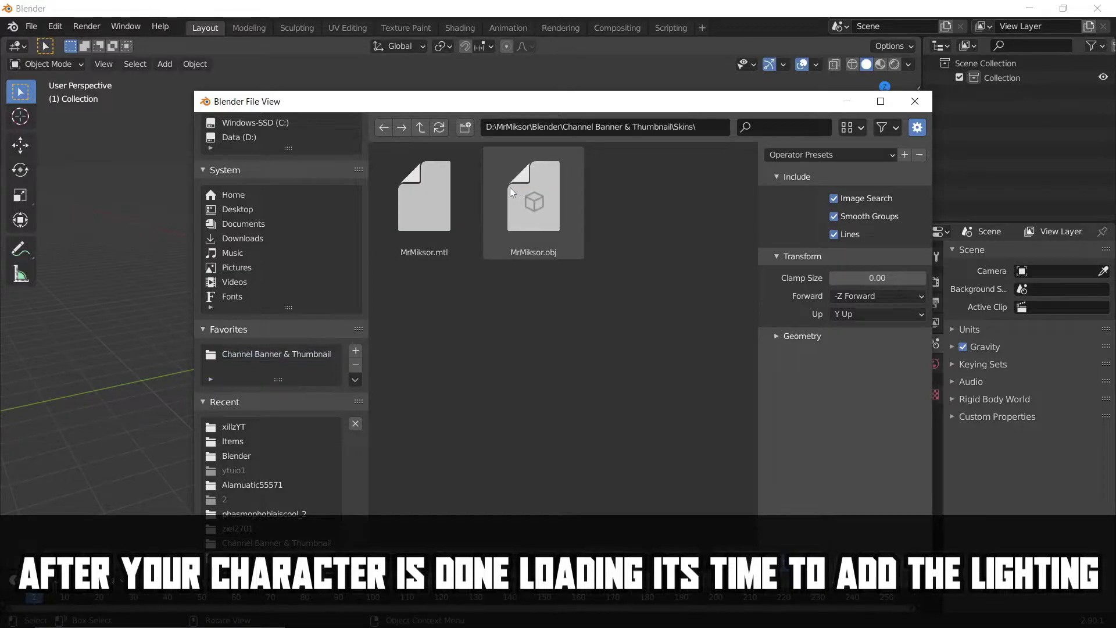
double_click(508, 202)
middle_click_drag(656, 207, 464, 223)
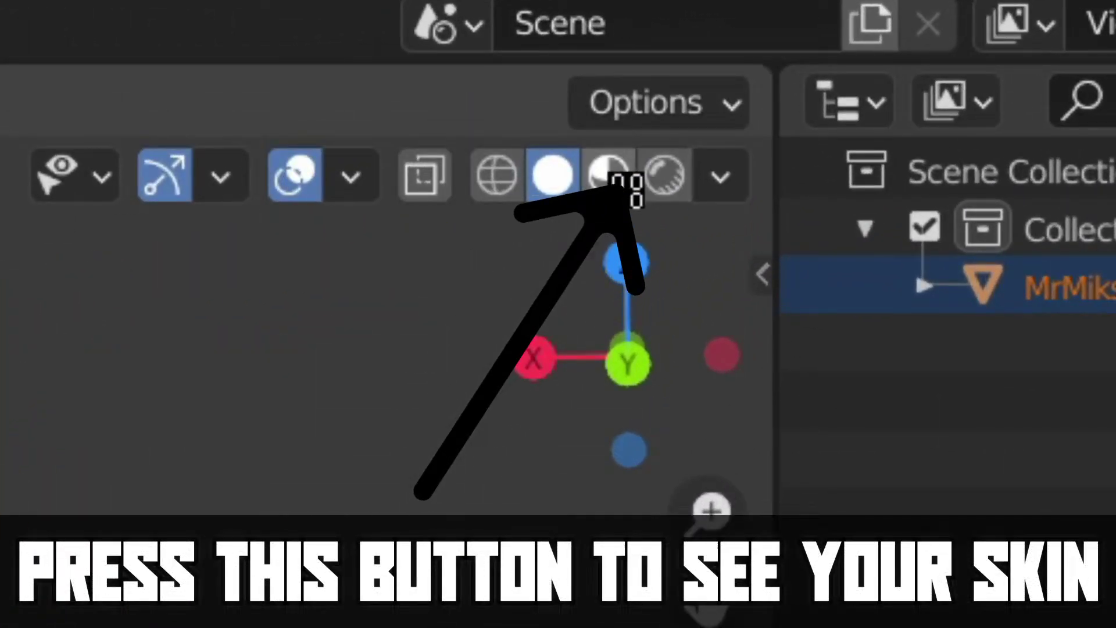
Switch the viewport to Material Preview to show the avatar's textures.
left_click(609, 175)
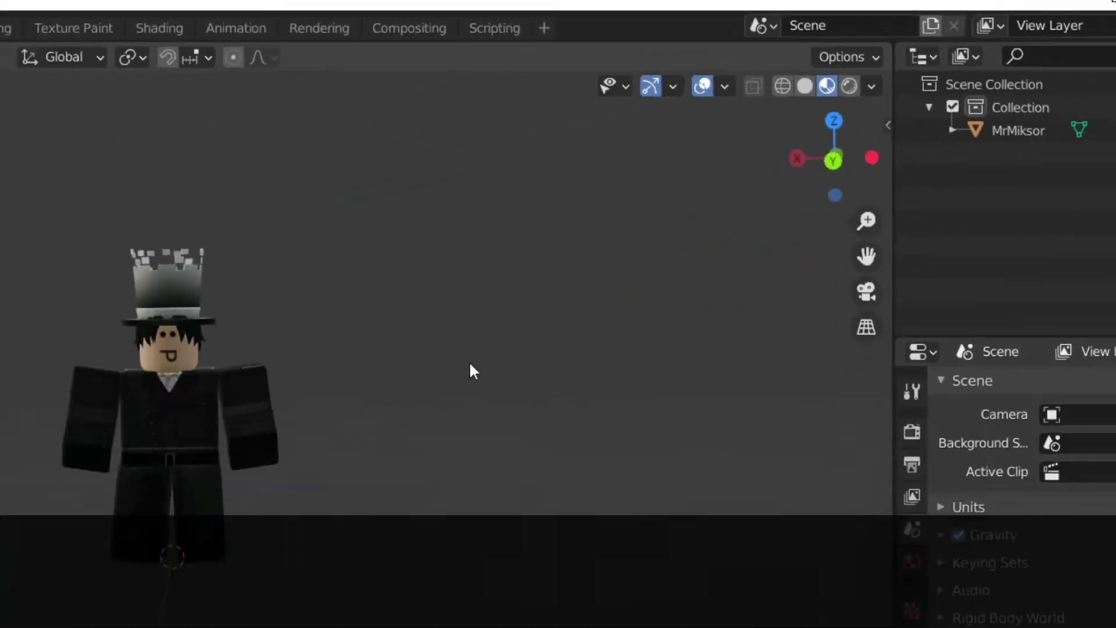
left_click(29, 27)
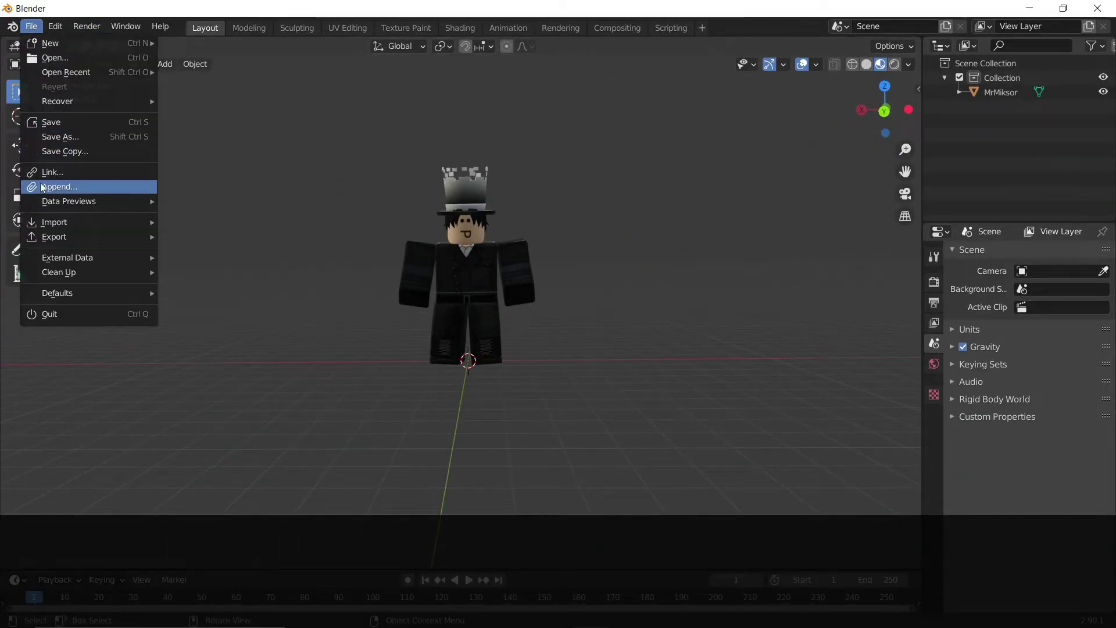
mouse_move(54, 222)
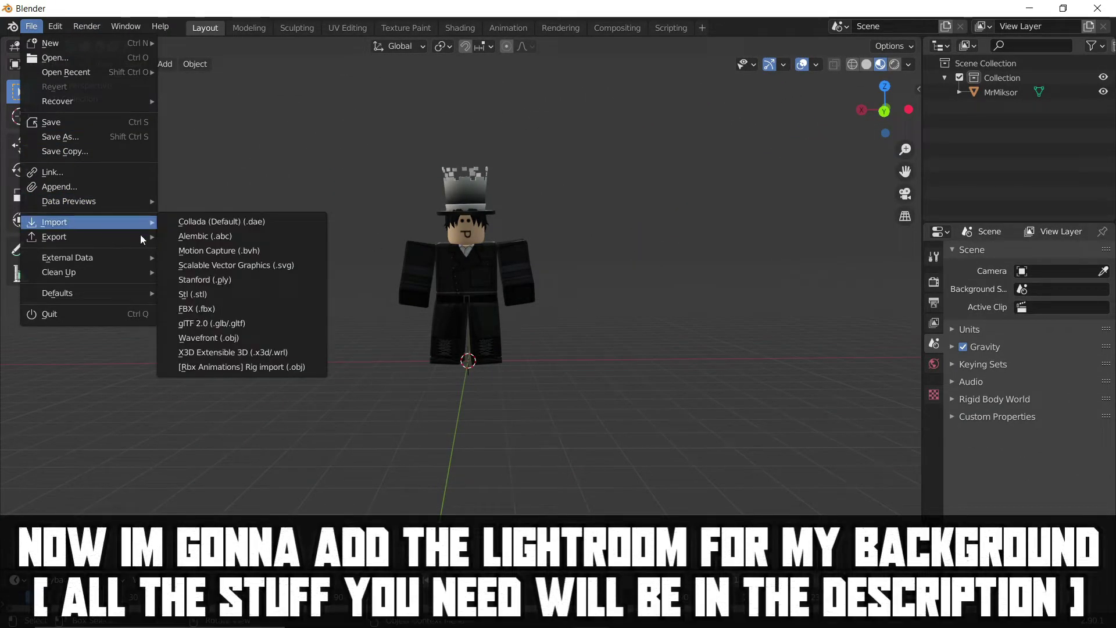
Import the curved lightroom backdrop OBJ into the scene.
left_click(211, 338)
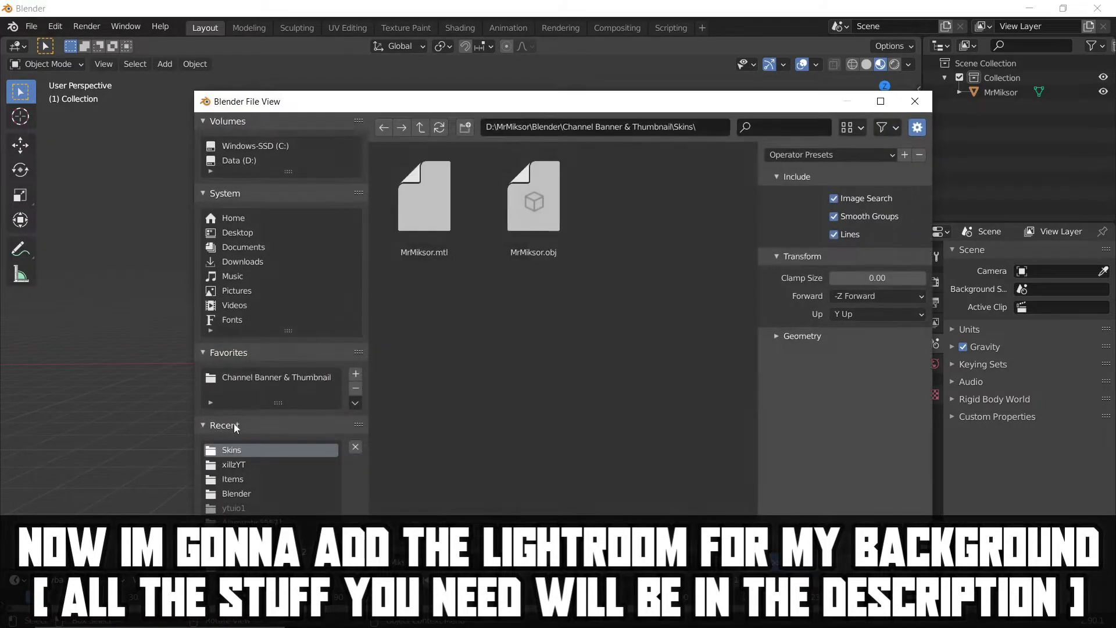
scroll(264, 465, "down", 2)
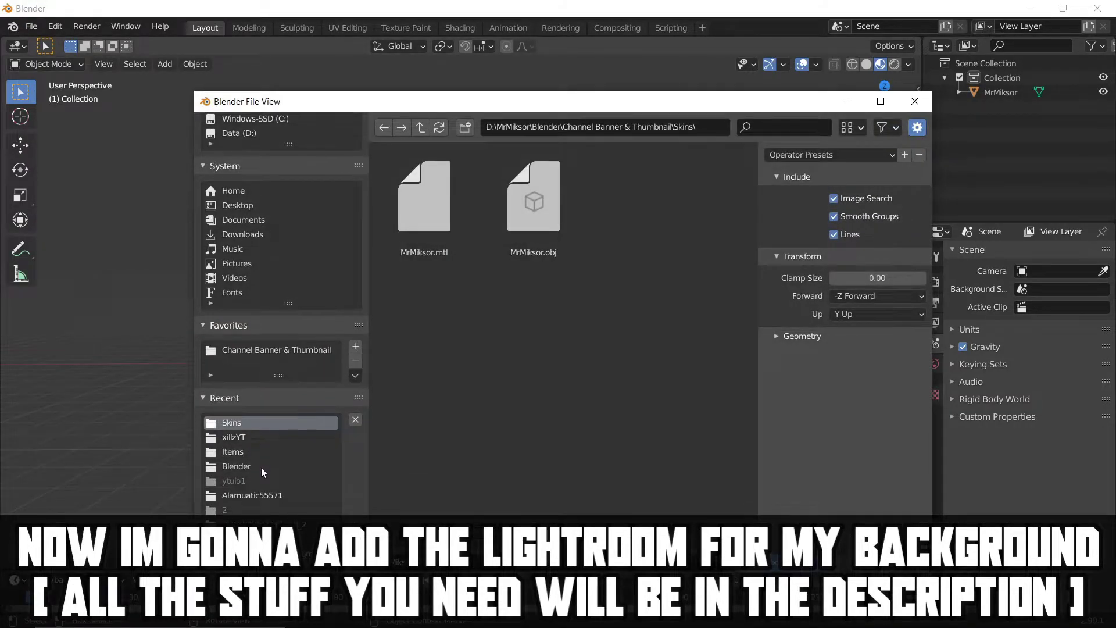
double_click(444, 331)
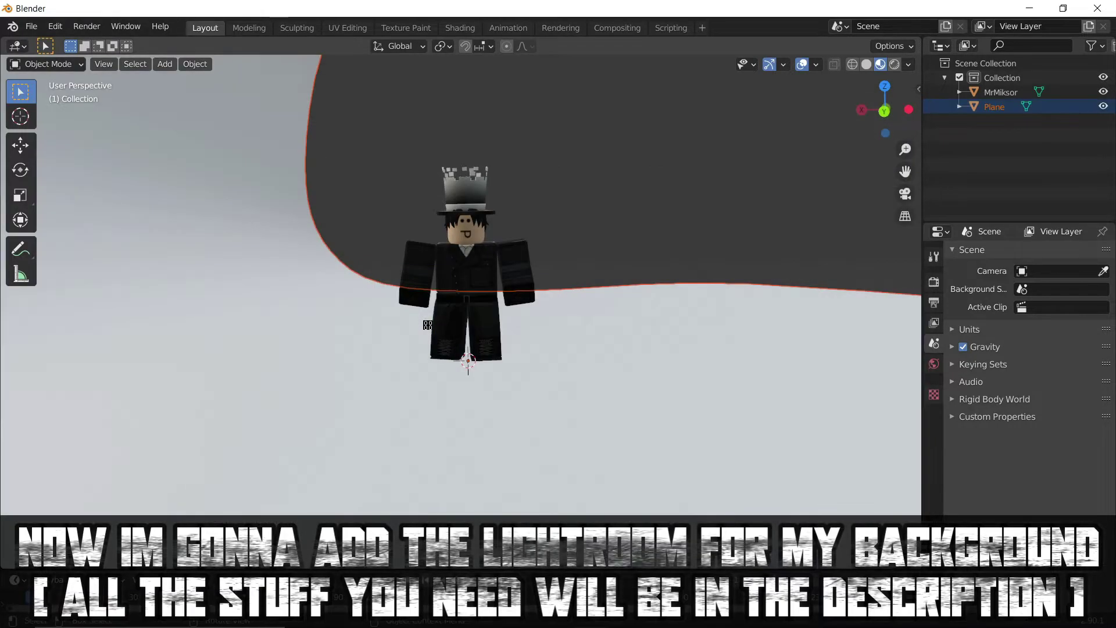
scroll(484, 302, "down", 4)
middle_click_drag(484, 302, 370, 270)
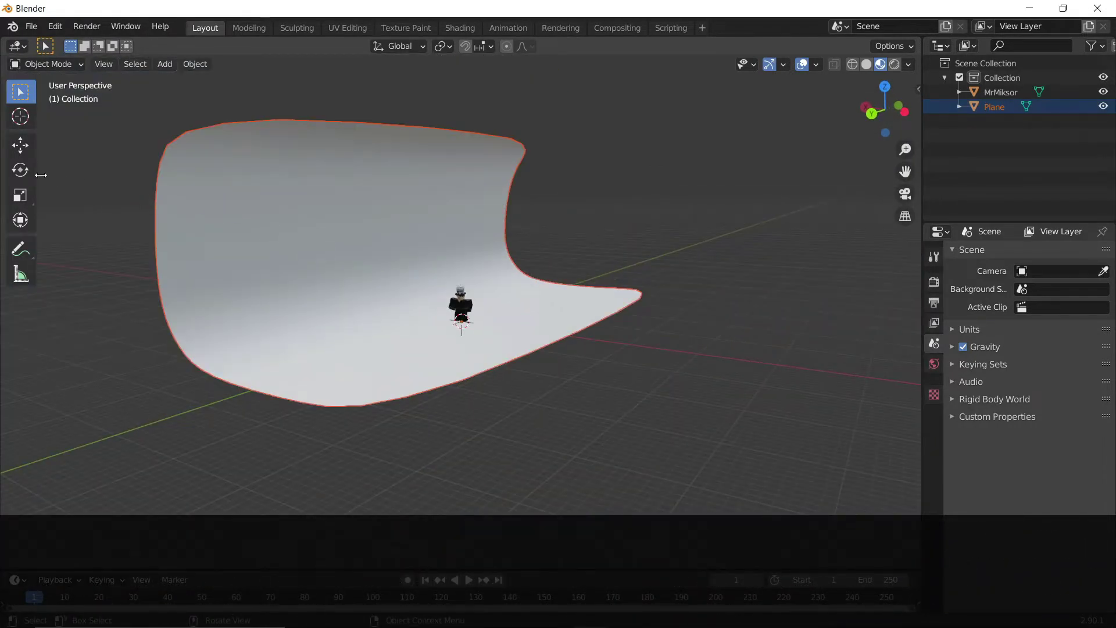
Rotate the backdrop plane about its vertical axis to surround the avatar.
left_click(21, 170)
scroll(563, 344, "up", 4)
scroll(563, 344, "up", 3)
scroll(552, 355, "up", 3)
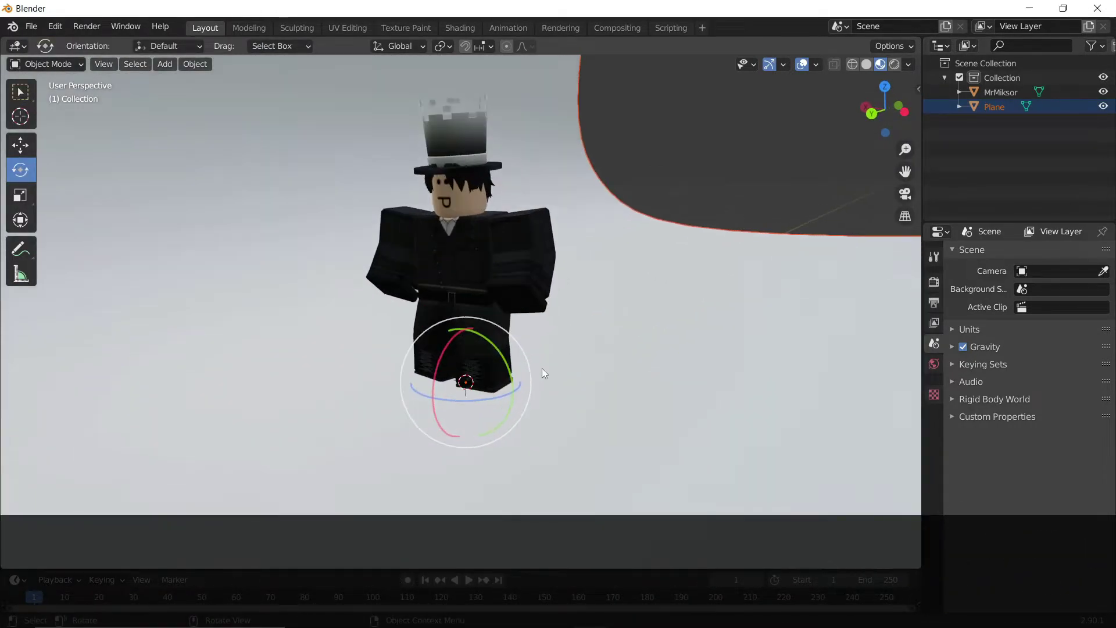
left_click_drag(503, 393, 444, 411)
middle_click_drag(444, 411, 475, 349)
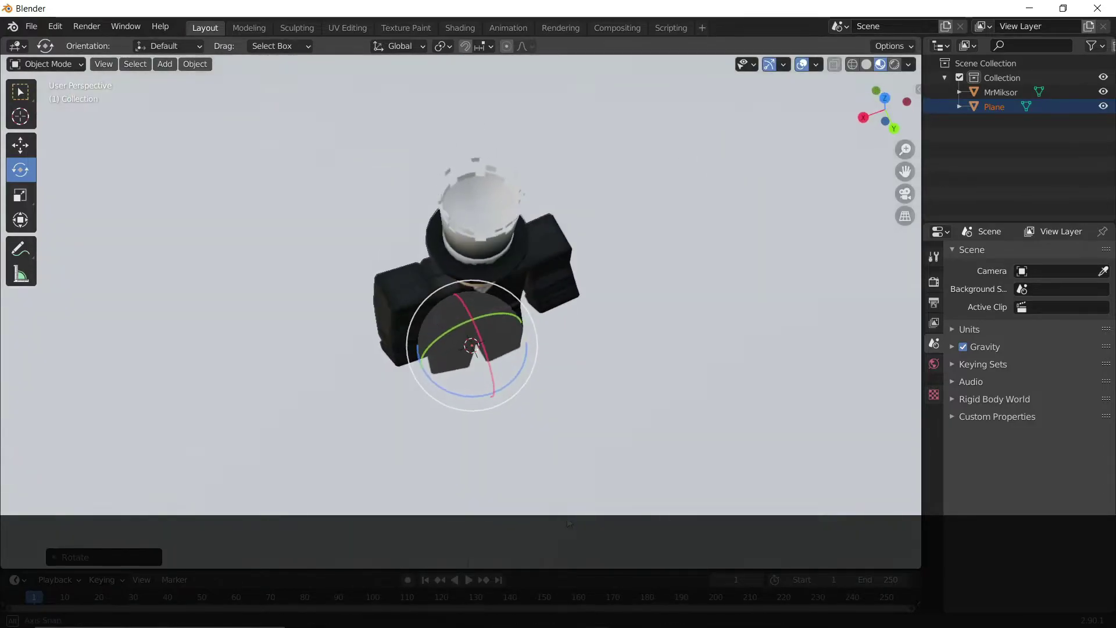
scroll(516, 421, "down", 4)
middle_click_drag(516, 420, 505, 364)
key("r")
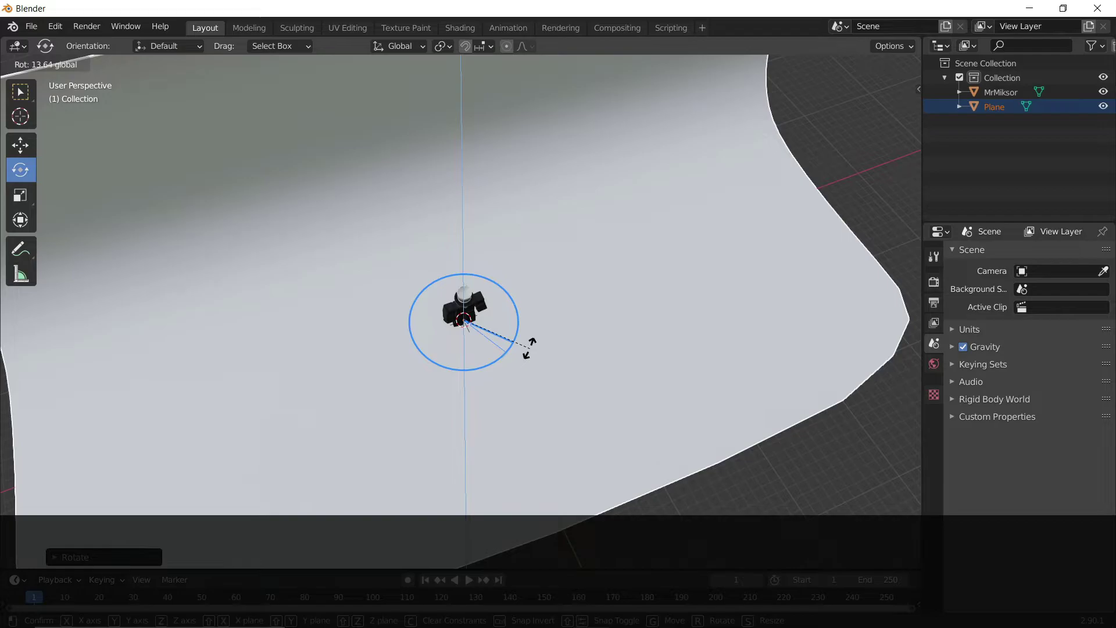
left_click(530, 347)
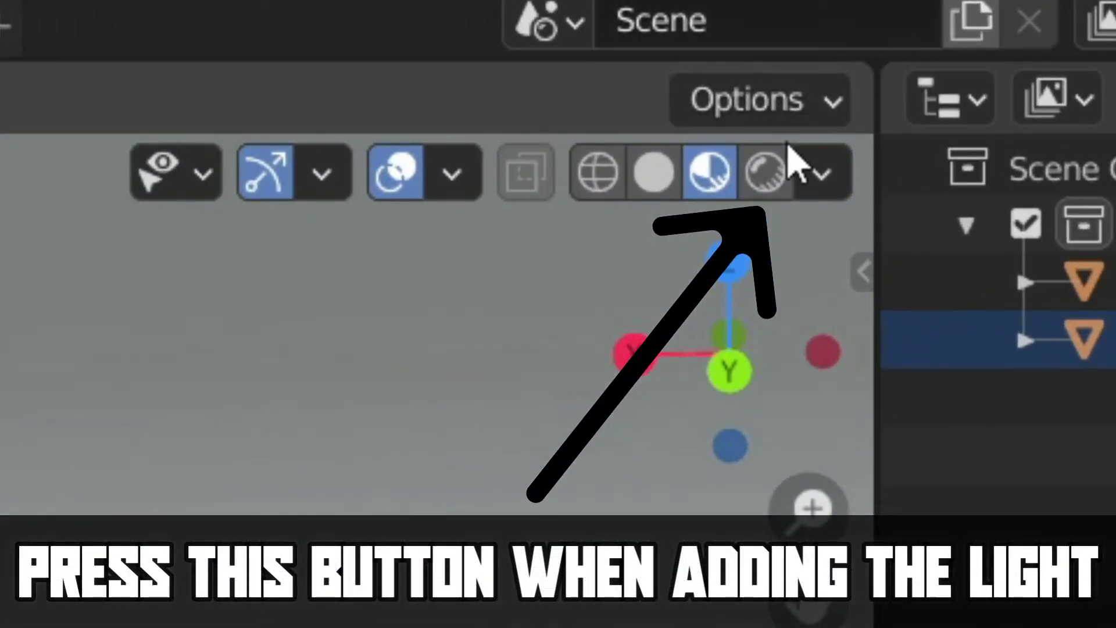
Switch to Rendered shading and add a point light.
left_click(776, 170)
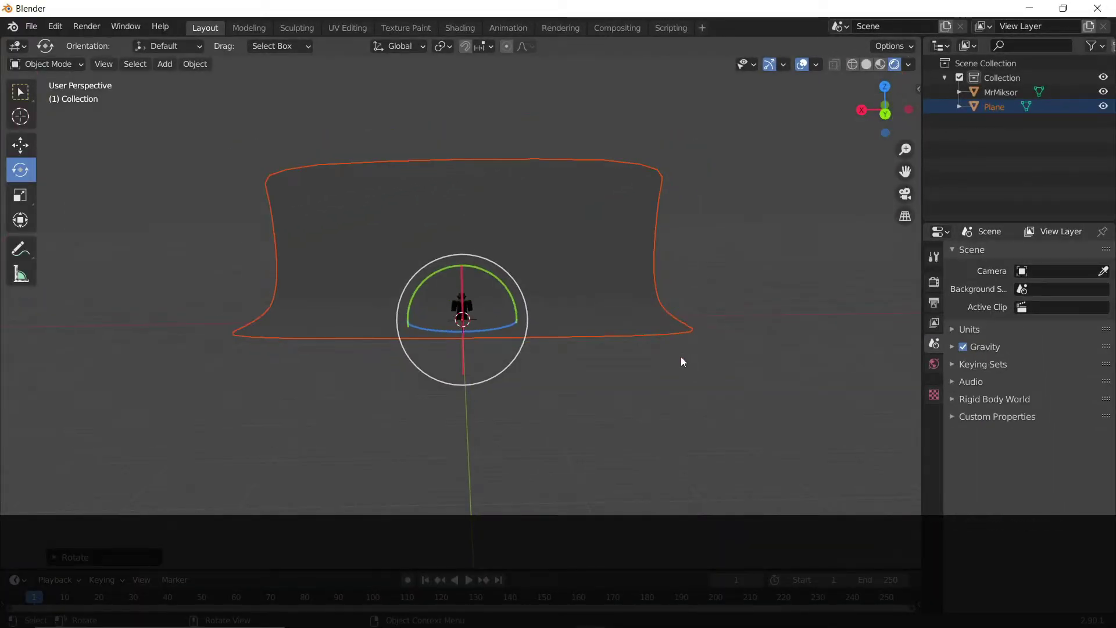
left_click(487, 276)
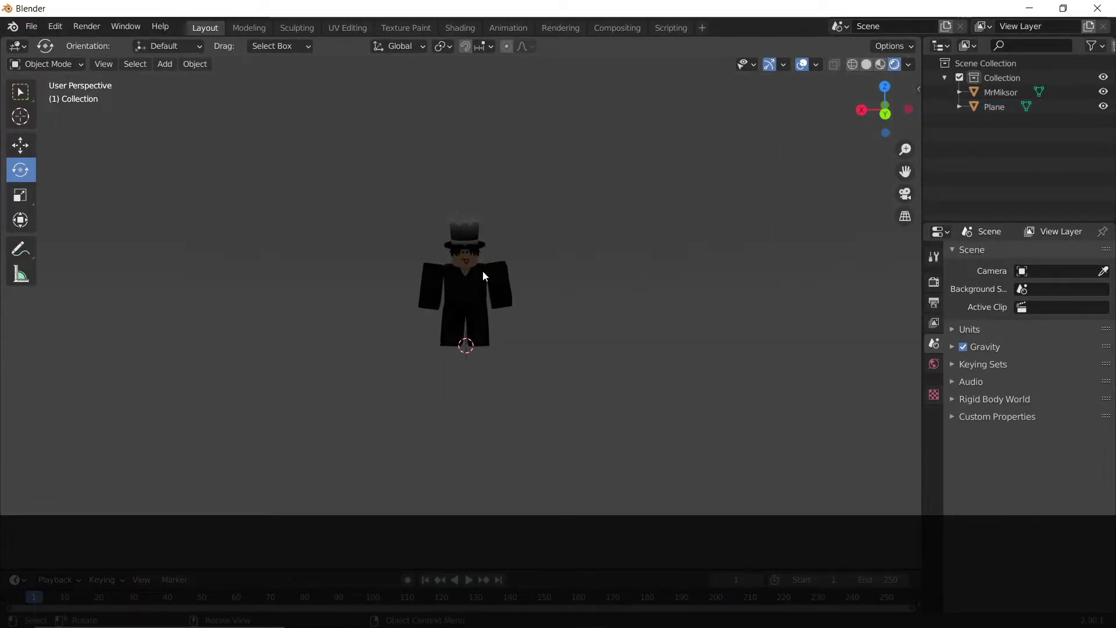
scroll(482, 271, "up", 1)
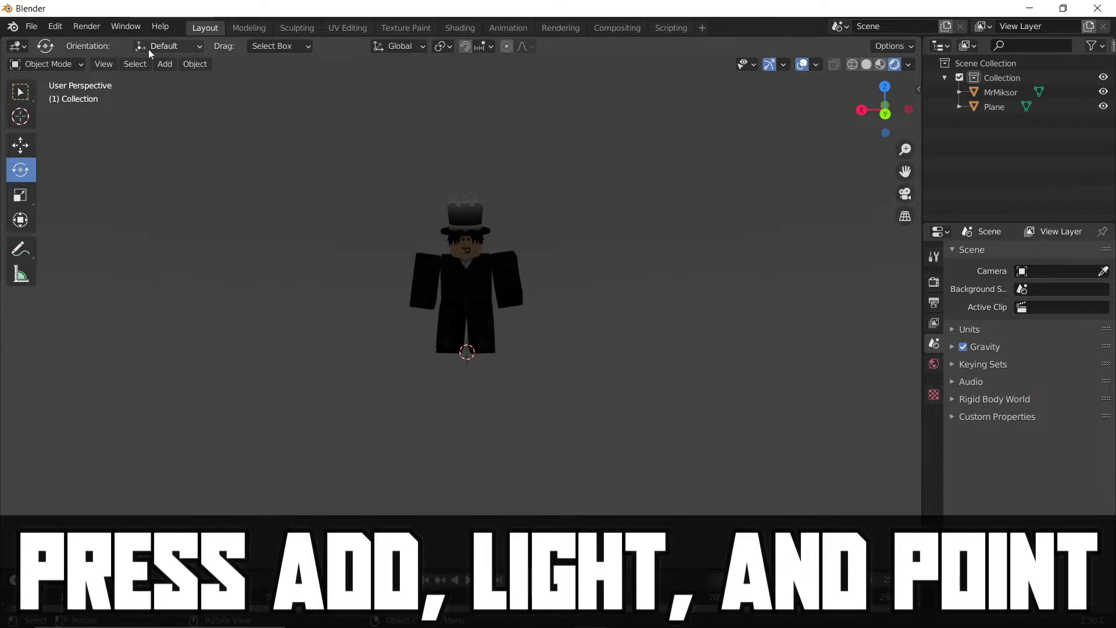
left_click(161, 66)
mouse_move(183, 260)
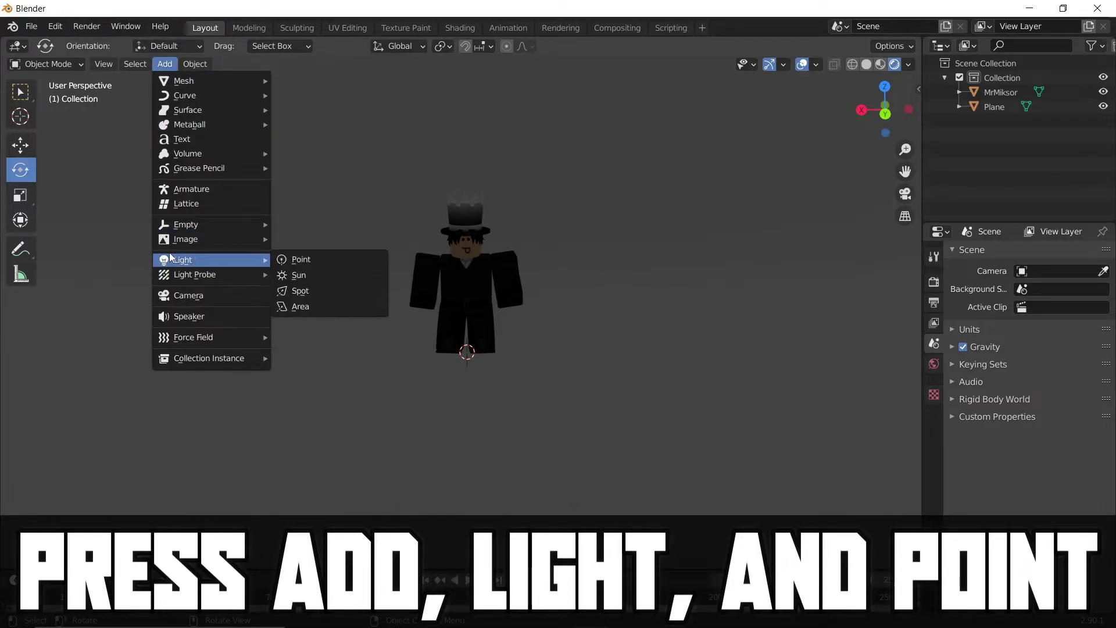
left_click(289, 259)
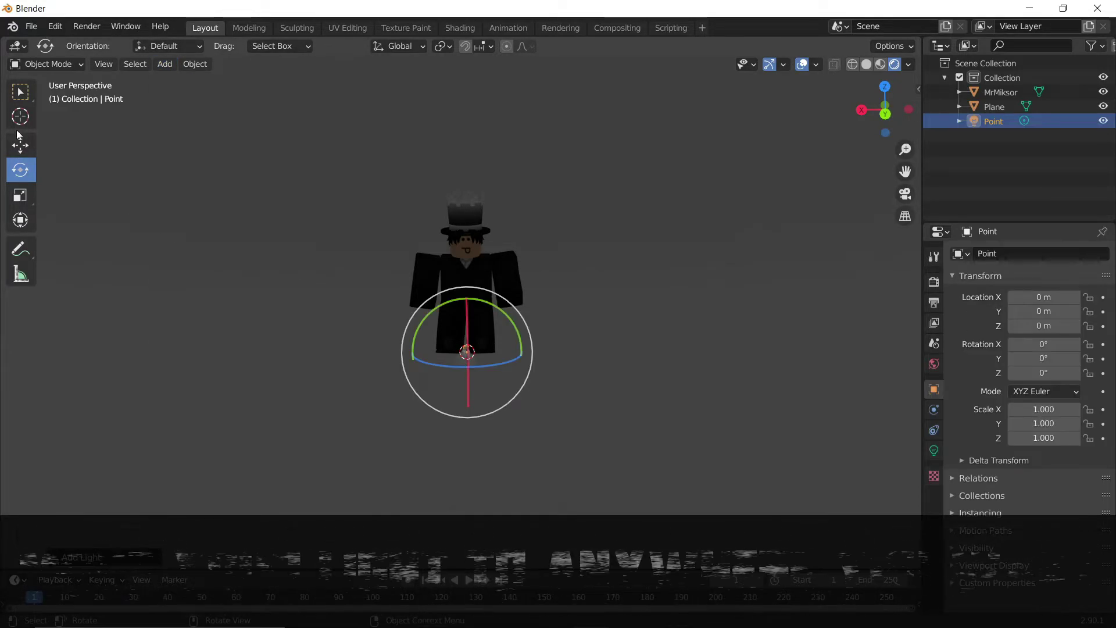
Move the point light sideways from the avatar and raise it to Z 10.331 m.
middle_click_drag(493, 354, 598, 401)
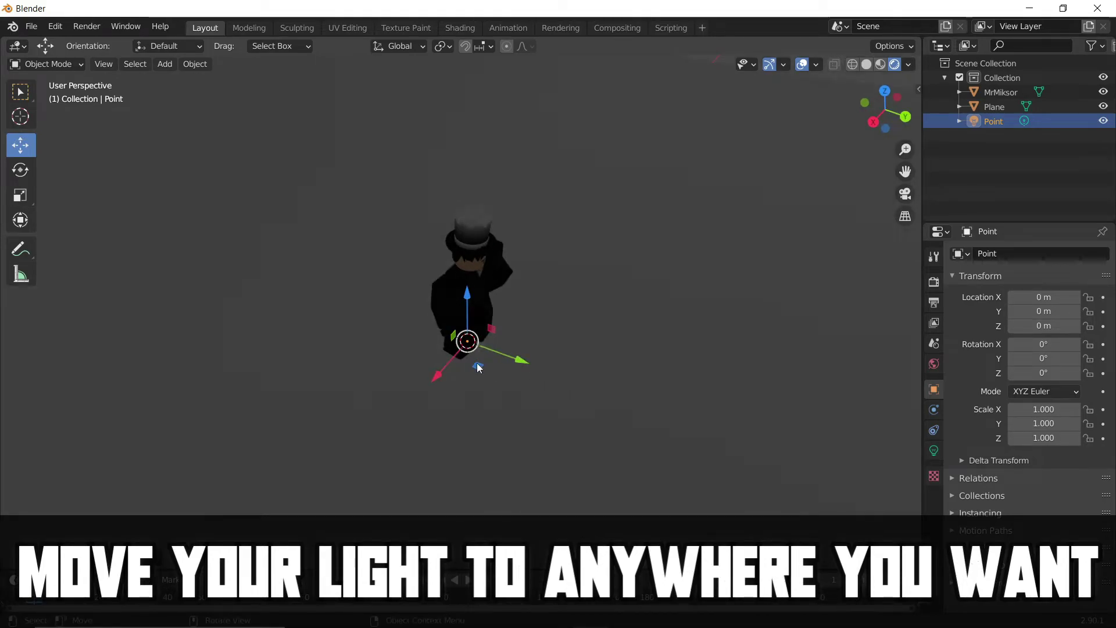
left_click_drag(478, 368, 781, 339)
left_click(780, 340)
key("g")
key("z")
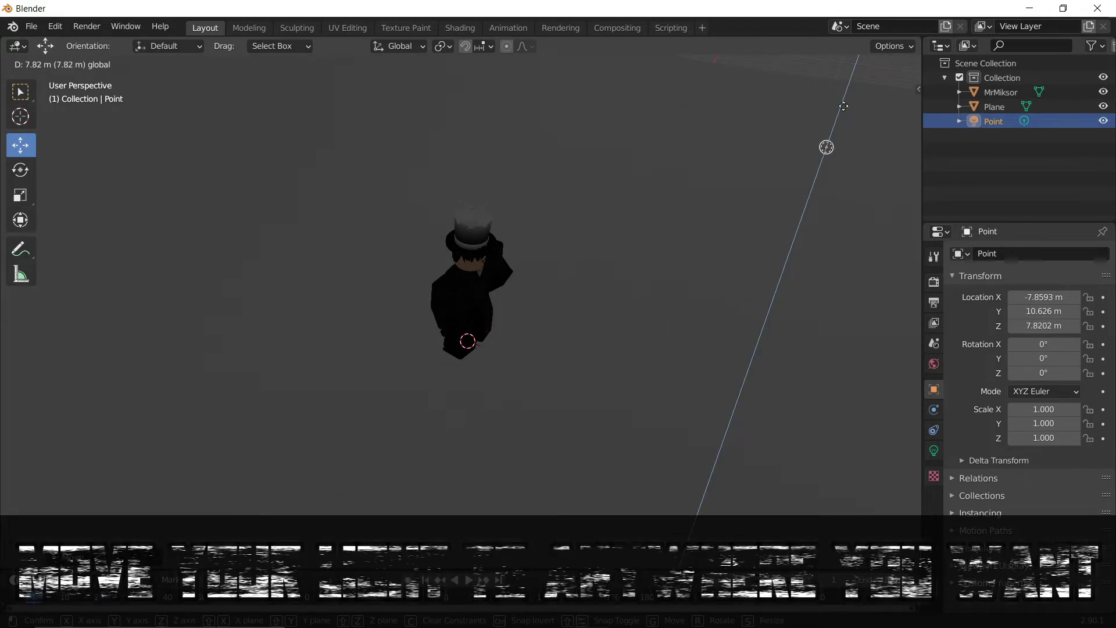
left_click(881, 555)
Lower the point light to Z 9.7179 m.
mouse_move(635, 440)
middle_mouse_down()
mouse_move(500, 339)
mouse_move(537, 370)
mouse_move(617, 257)
middle_mouse_up()
key("g")
key("z")
left_click(662, 186)
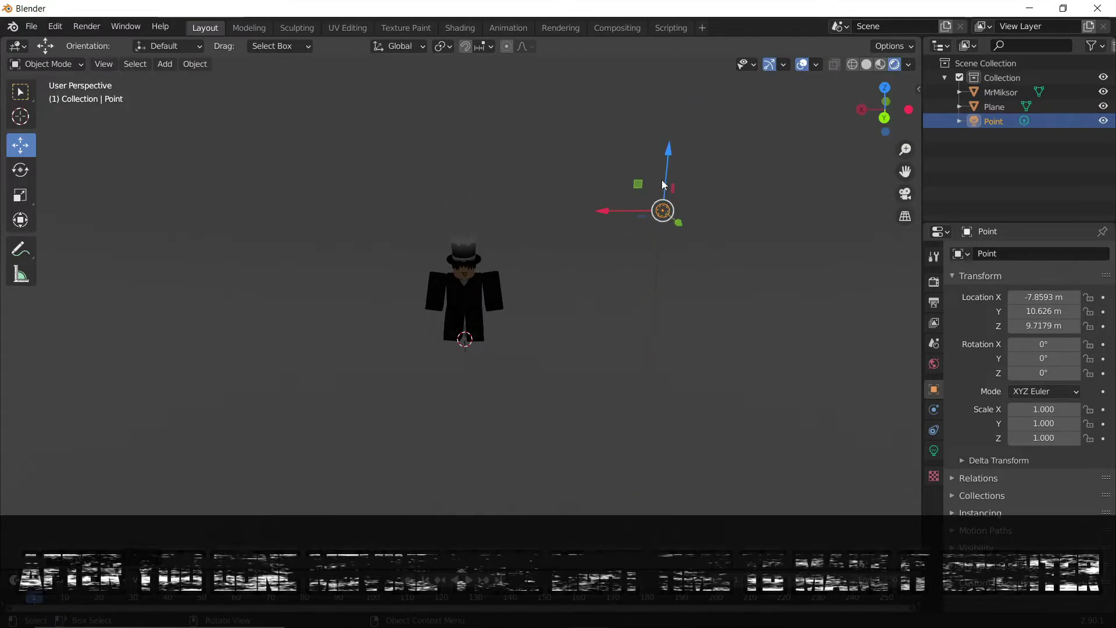
middle_click_drag(661, 181, 626, 306)
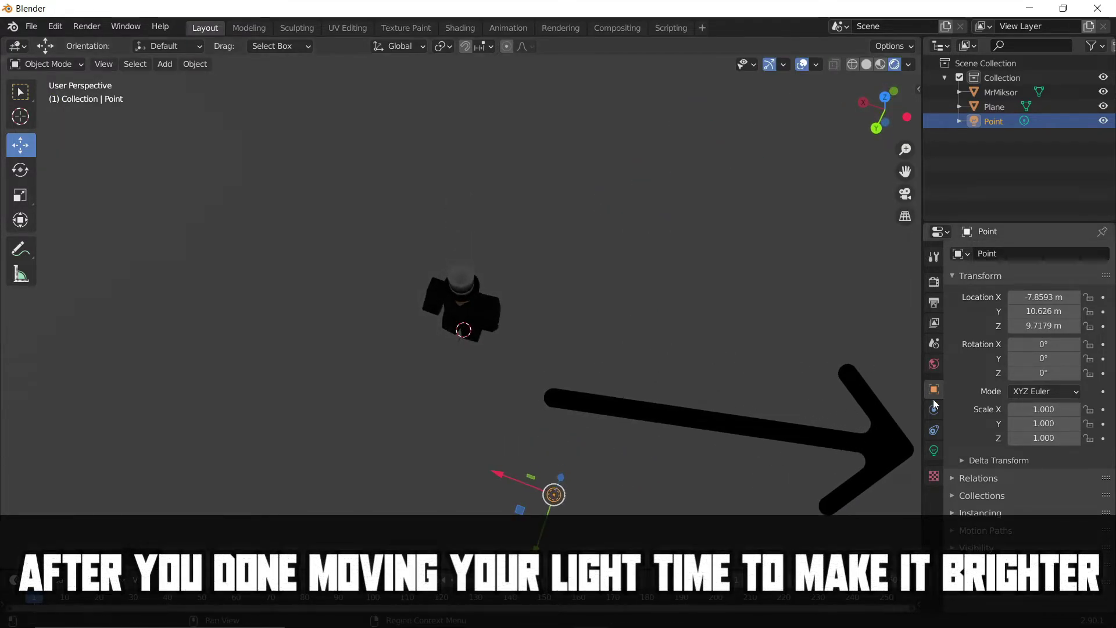
Set the point light's Power to 11111 W and colour to pale lavender (H 0.680, S 0.112).
left_click(934, 451)
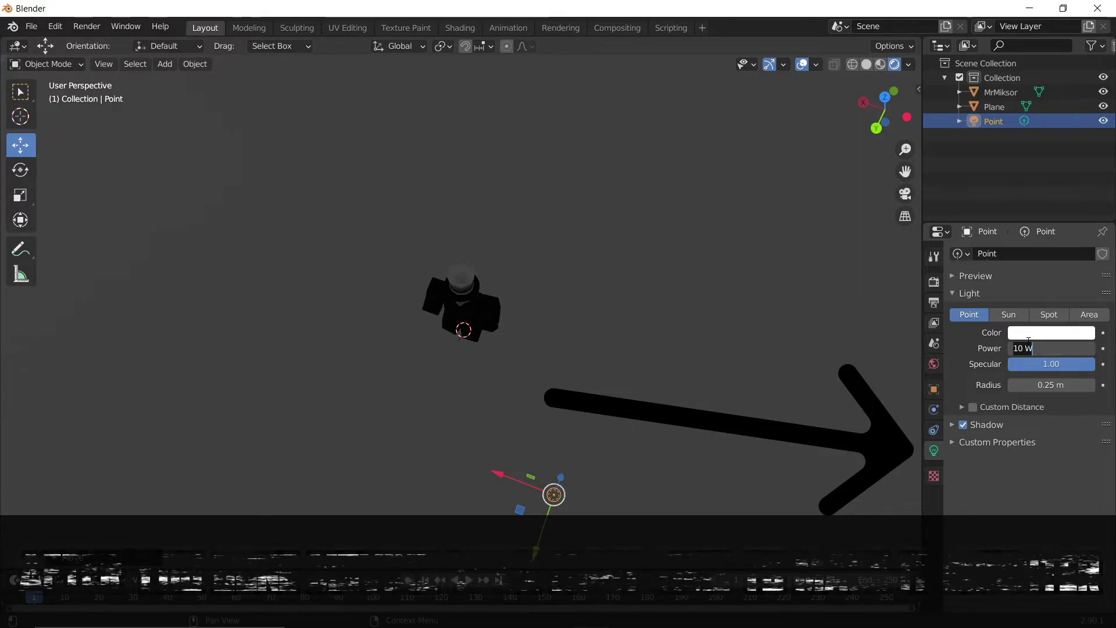
left_click(1024, 349)
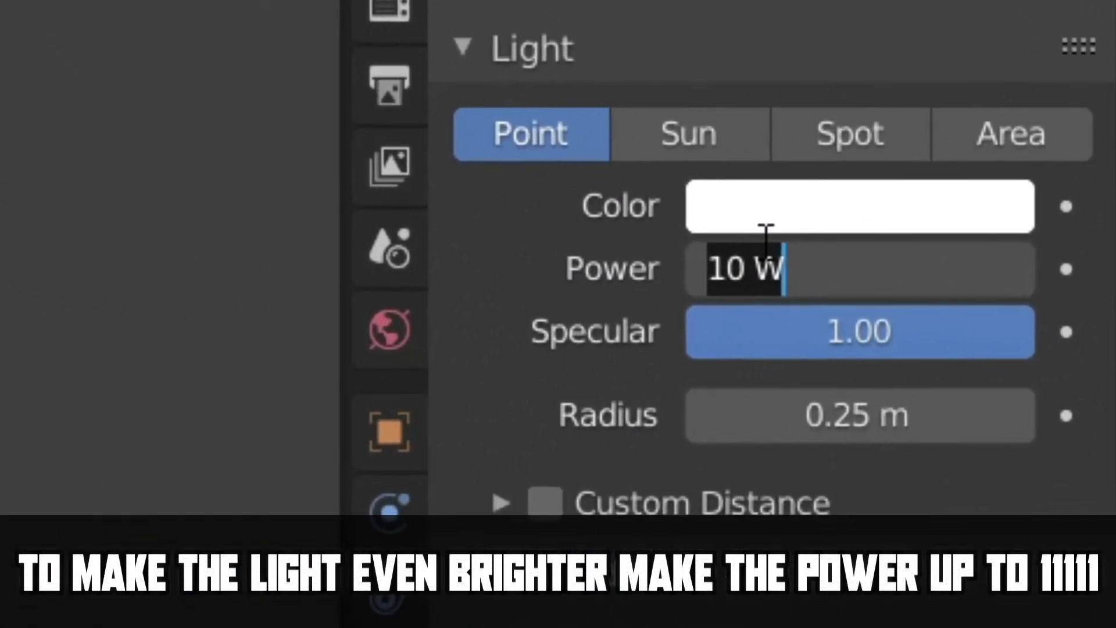
type("11111")
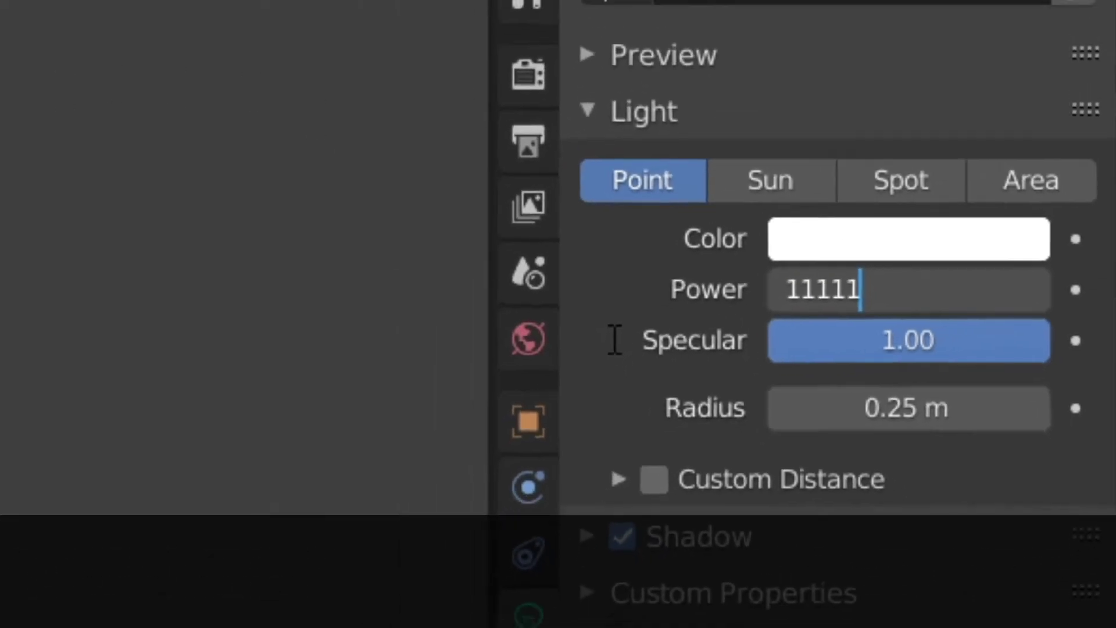
key("Return")
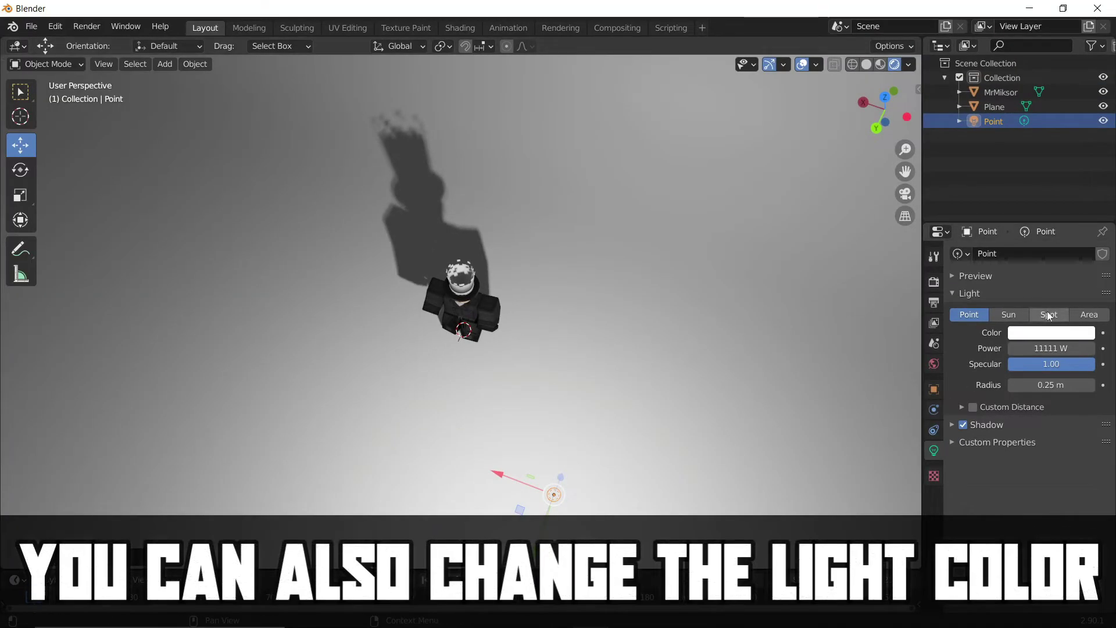
left_click(1048, 334)
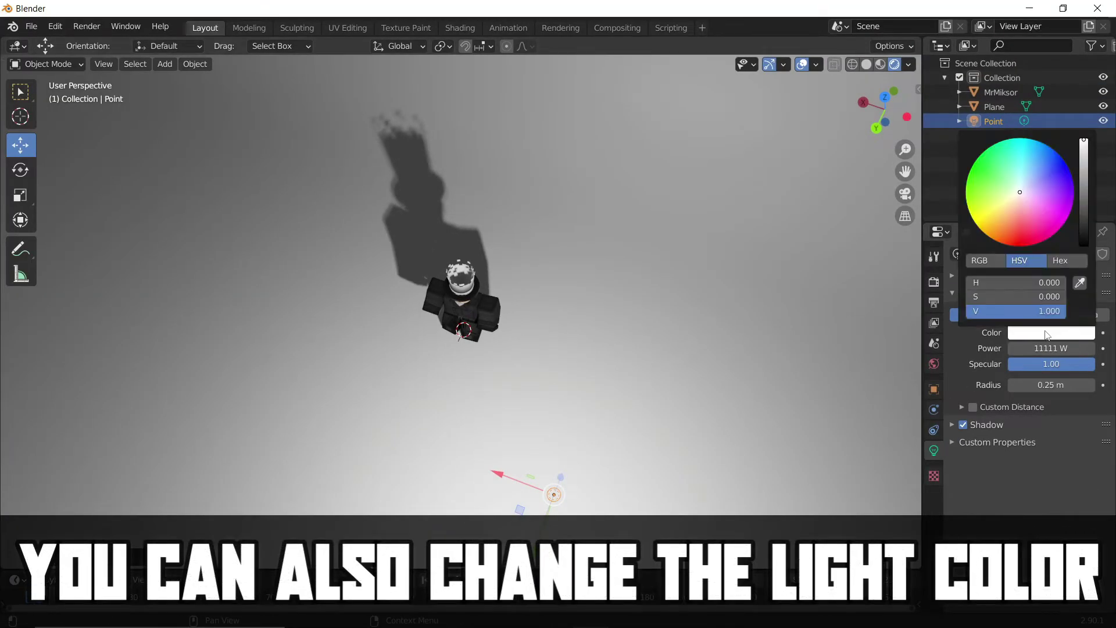
left_click(1021, 196)
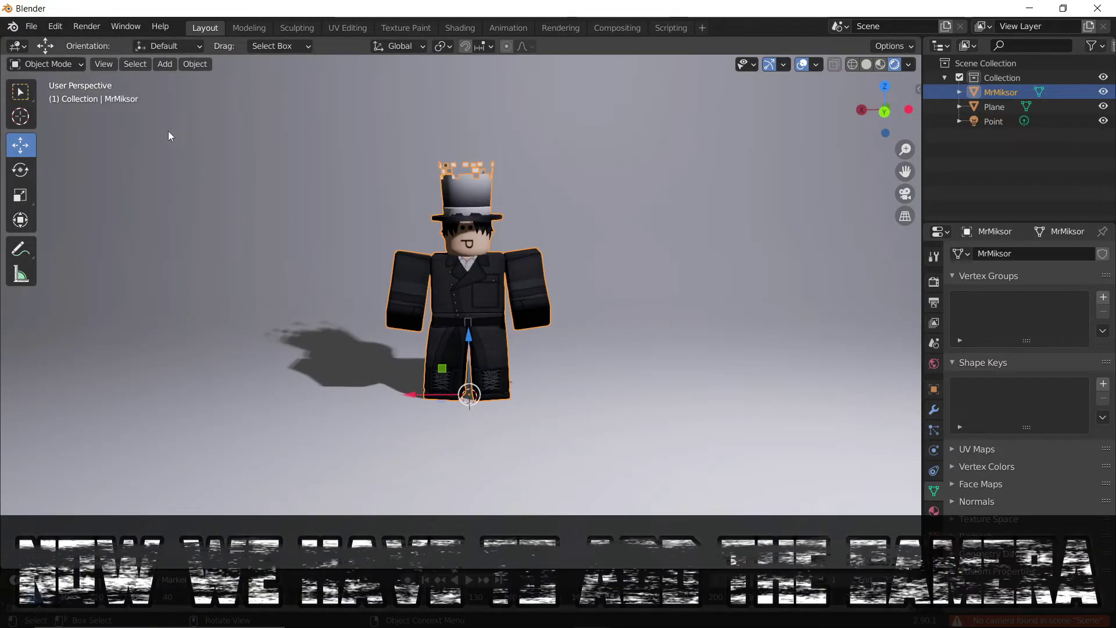
Add a camera and move it into place to the right of the avatar.
left_click(157, 66)
left_click(199, 298)
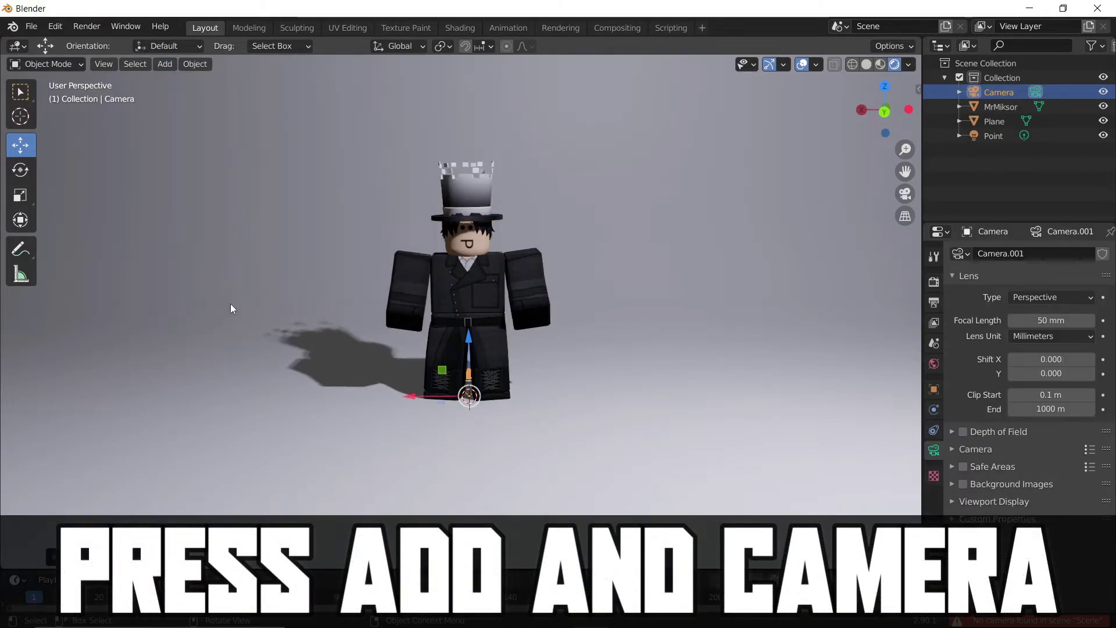
middle_click_drag(379, 369, 524, 396)
key("g")
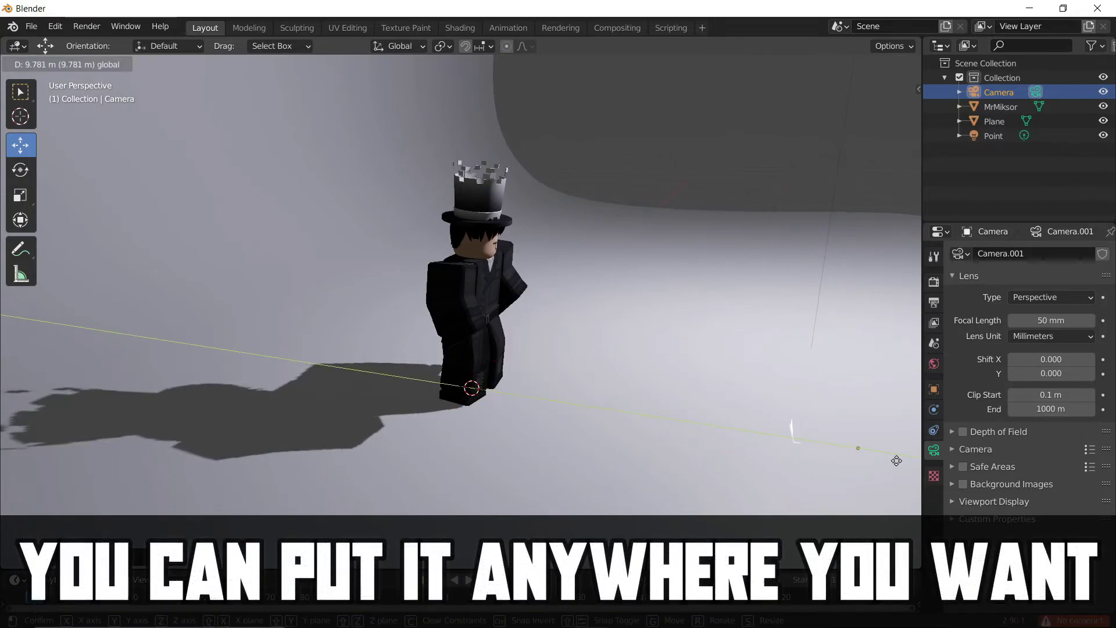
left_click(856, 200)
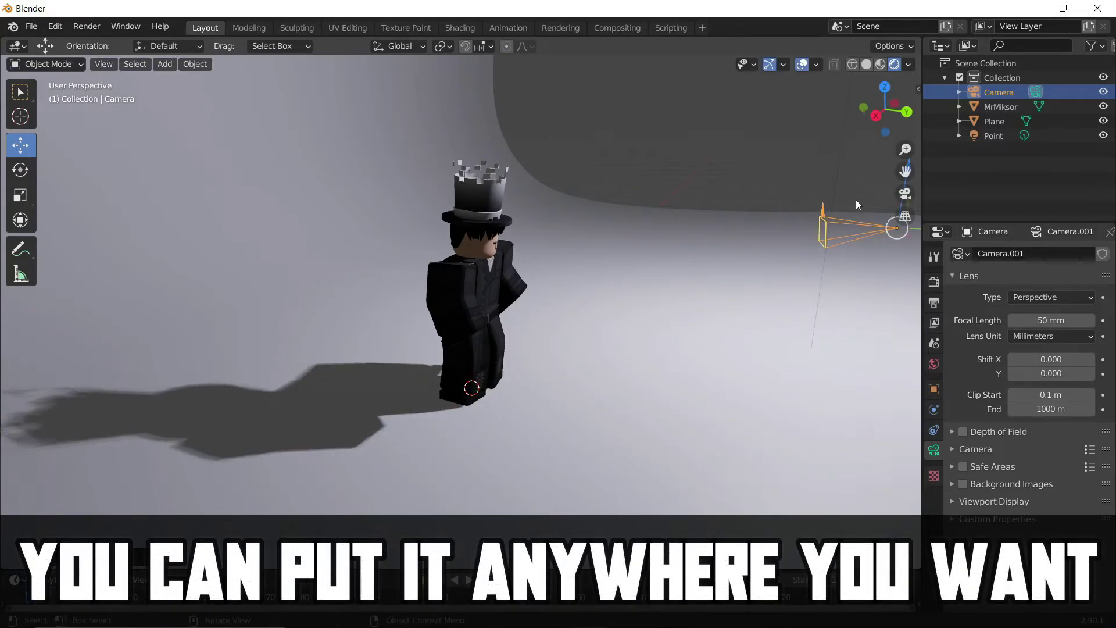
View the scene through the new camera, framing the avatar against the backdrop.
left_click(906, 194)
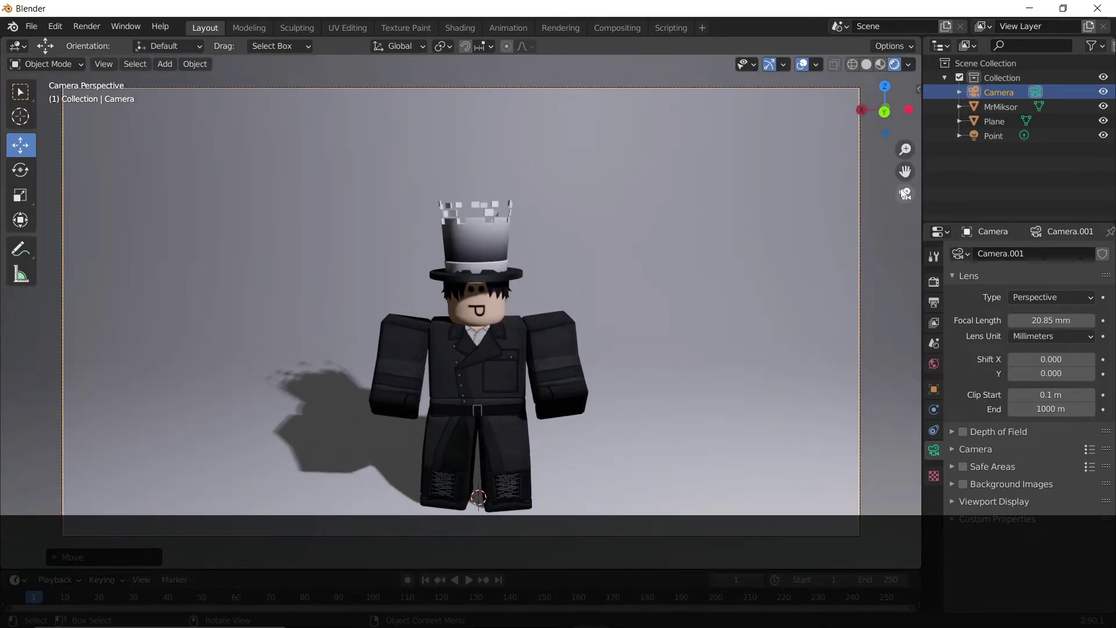
middle_click_drag(880, 172, 804, 212)
left_click(794, 245)
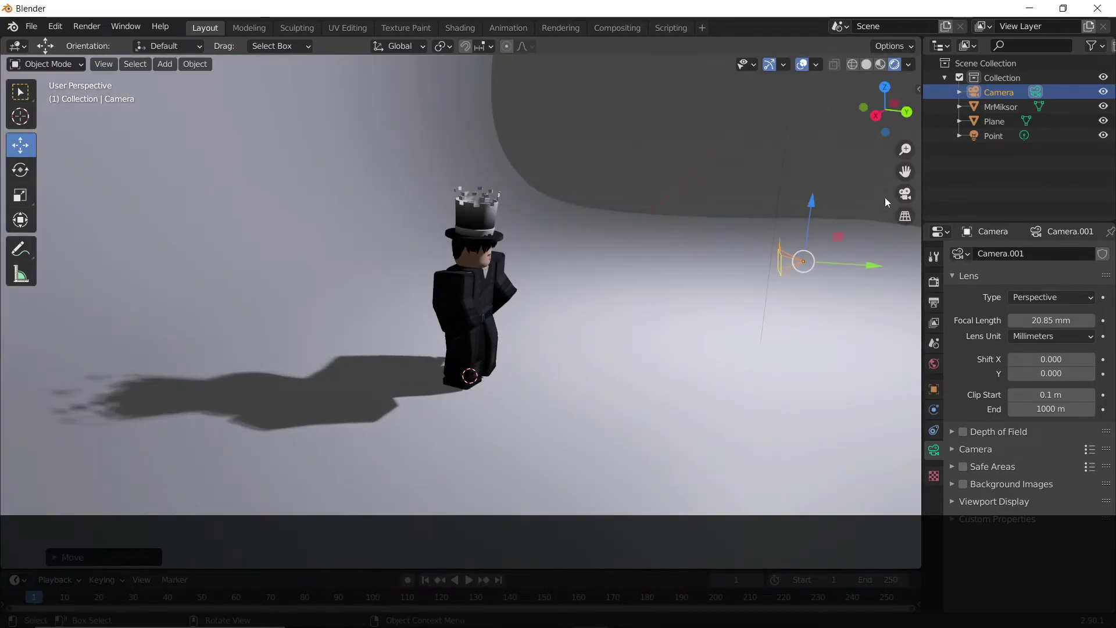
left_click(905, 194)
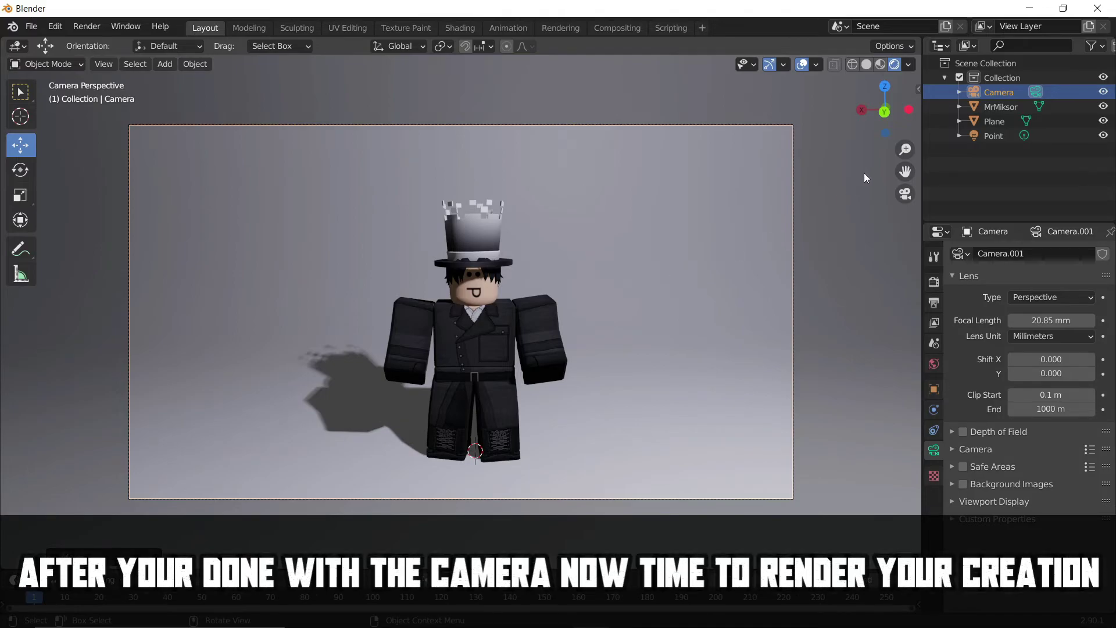
Render the camera view, then open Save As in the Items folder with PNG format.
left_click(96, 27)
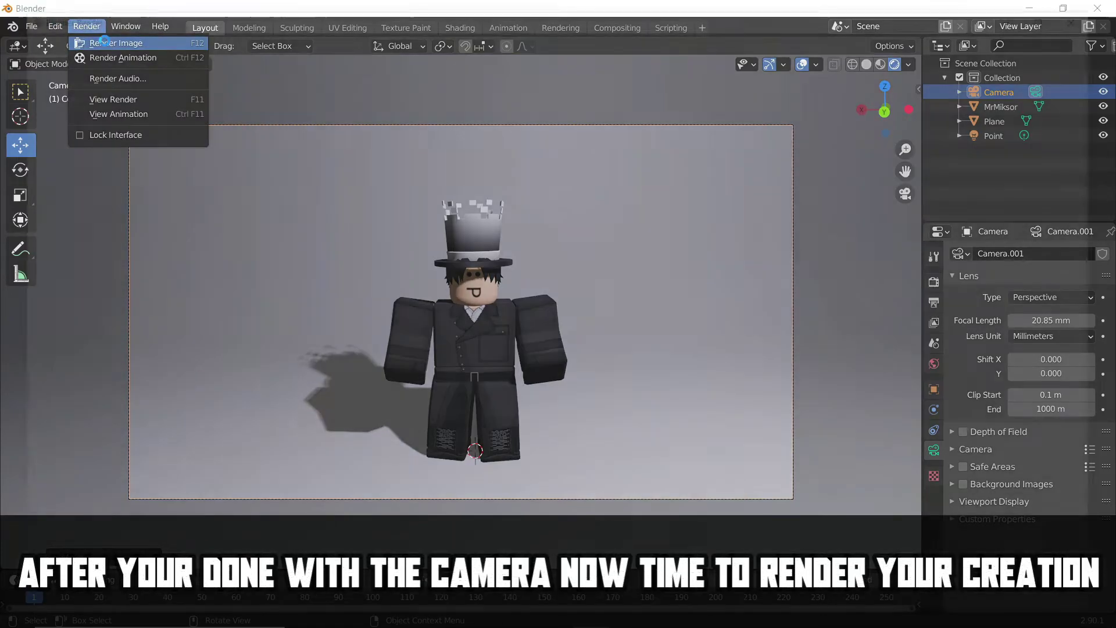
left_click(105, 42)
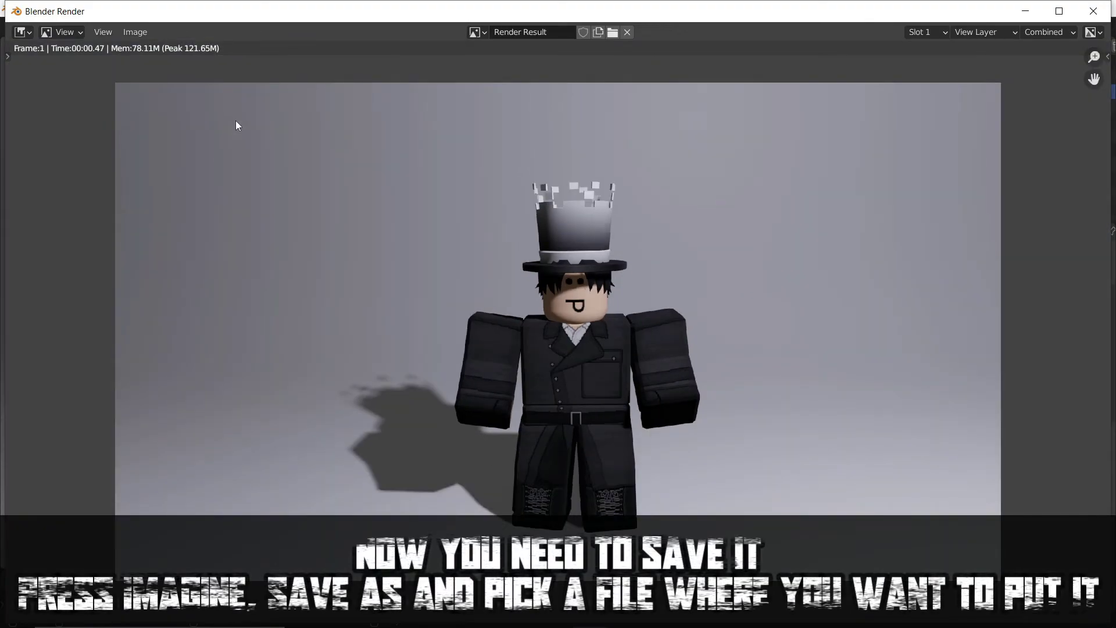
left_click(144, 31)
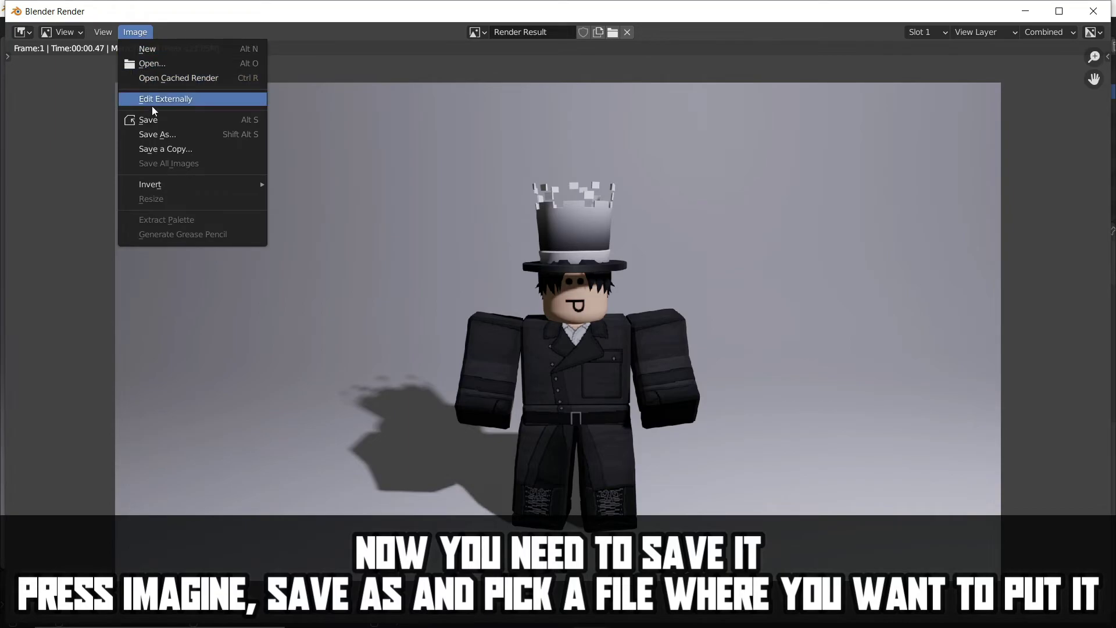
left_click(153, 133)
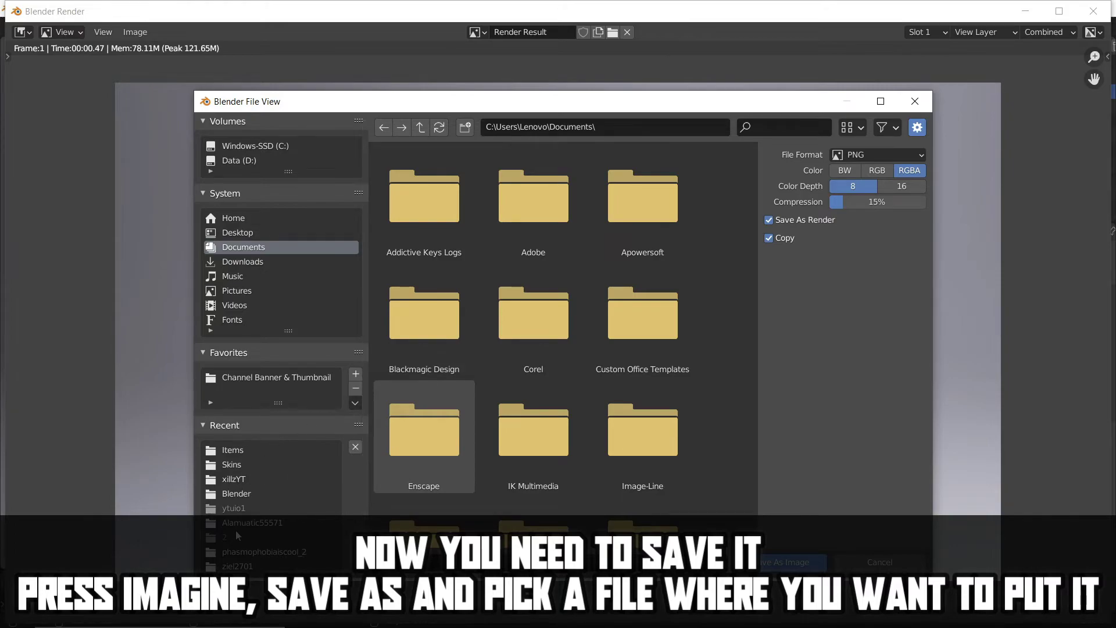
left_click(287, 454)
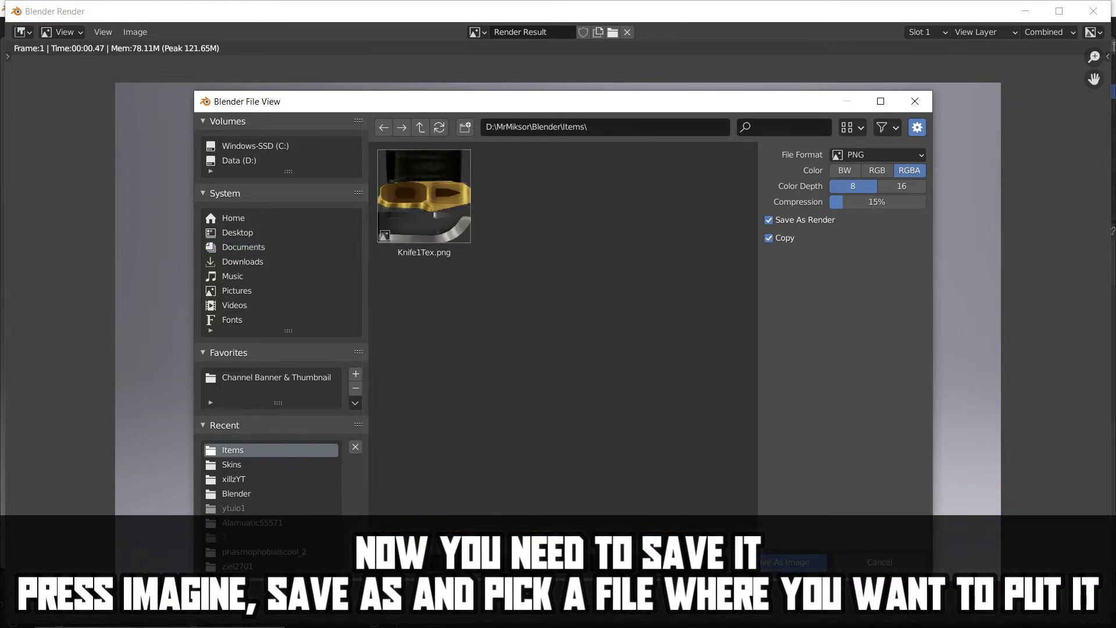